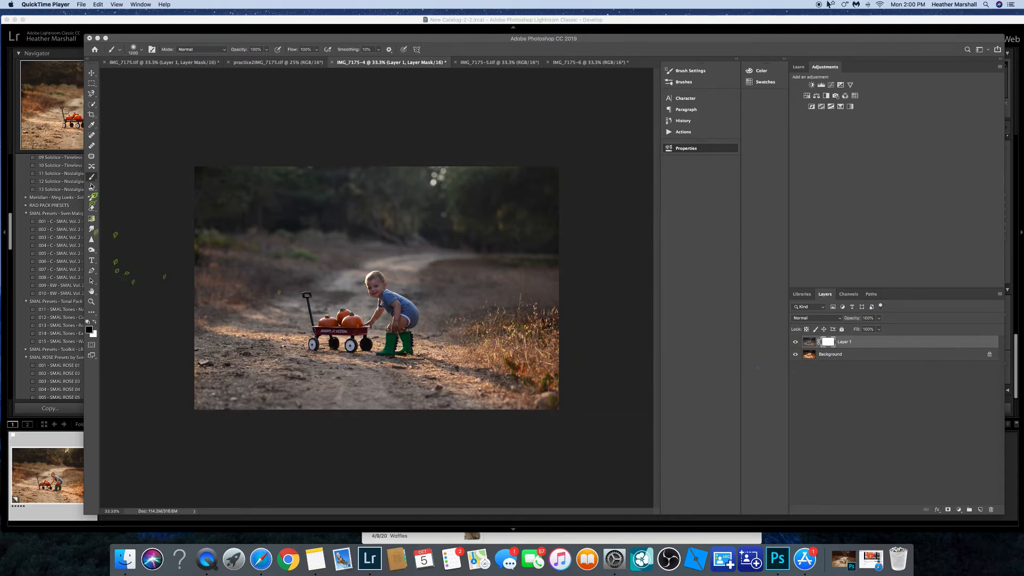
Invert the Layer 1 mask between white and black to compare the dark and warm versions of the photo.
{"action": "left_click", "coordinate": [95, 179]}
{"action": "mouse_move", "coordinate": [200, 182]}
{"action": "left_mouse_down"}
{"action": "mouse_move", "coordinate": [570, 189]}
{"action": "mouse_move", "coordinate": [165, 251]}
{"action": "mouse_move", "coordinate": [217, 229]}
{"action": "mouse_move", "coordinate": [194, 270]}
{"action": "mouse_move", "coordinate": [422, 303]}
{"action": "mouse_move", "coordinate": [560, 384]}
{"action": "mouse_move", "coordinate": [208, 352]}
{"action": "mouse_move", "coordinate": [160, 393]}
{"action": "mouse_move", "coordinate": [550, 398]}
{"action": "mouse_move", "coordinate": [543, 213]}
{"action": "mouse_move", "coordinate": [320, 189]}
{"action": "mouse_move", "coordinate": [163, 260]}
{"action": "left_mouse_up"}
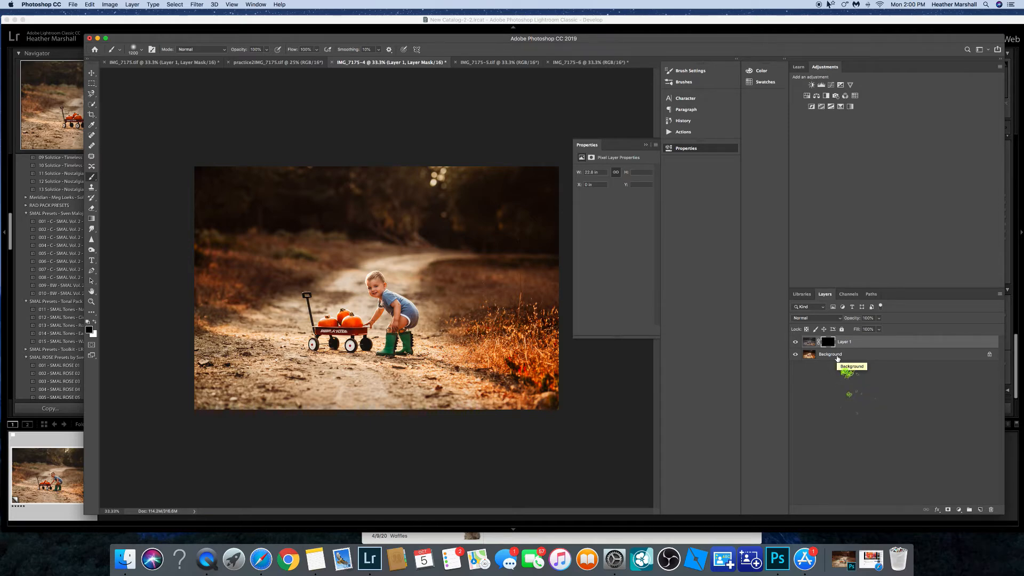
{"action": "key", "text": "super+i"}
{"action": "key", "text": "super+i"}
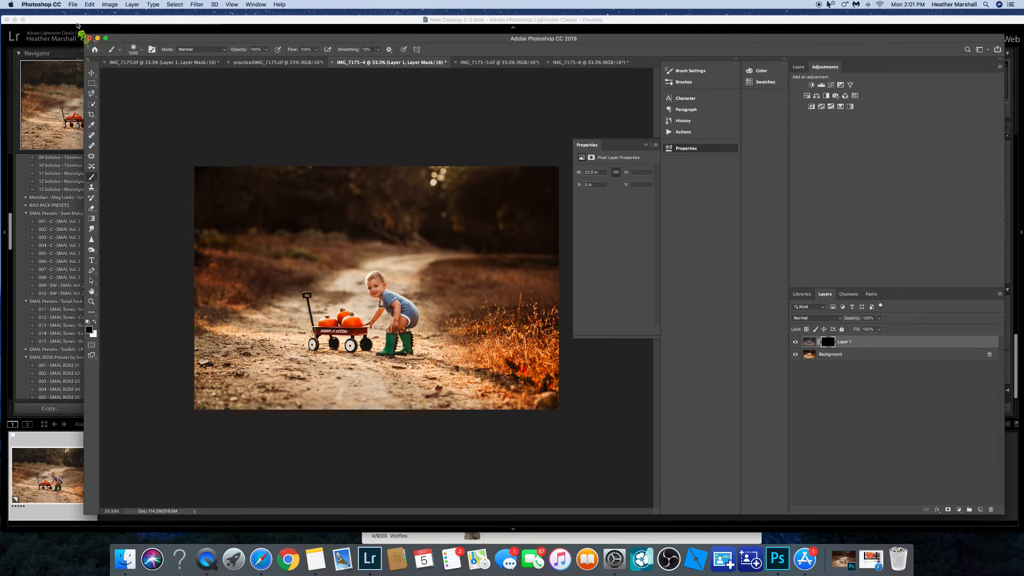
Switch to Lightroom, reset the photo's develop settings and apply the preset 001 - C - SMAL Vol. 2 - 01.
{"action": "left_click", "coordinate": [77, 25]}
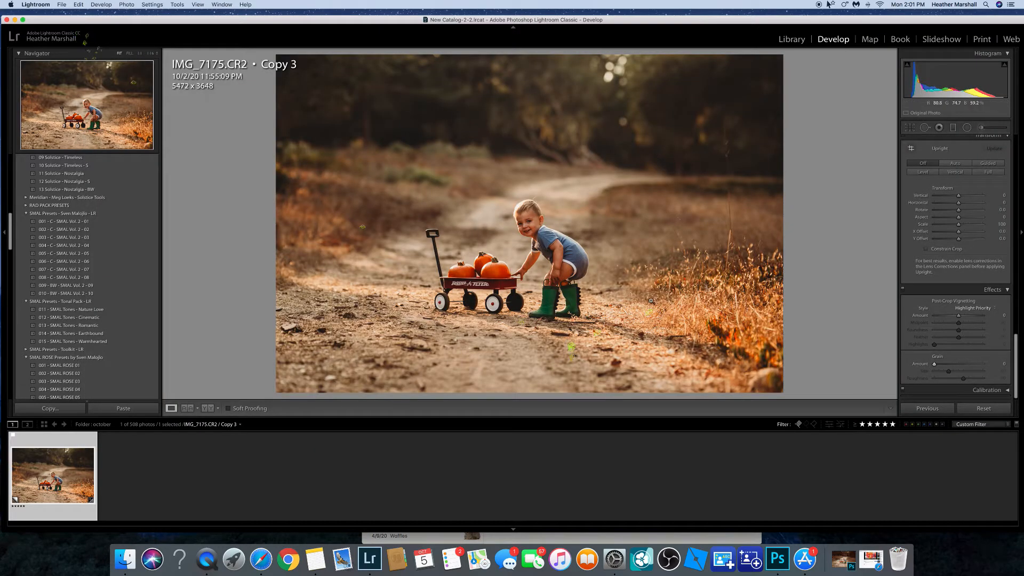
{"action": "left_click", "coordinate": [981, 408]}
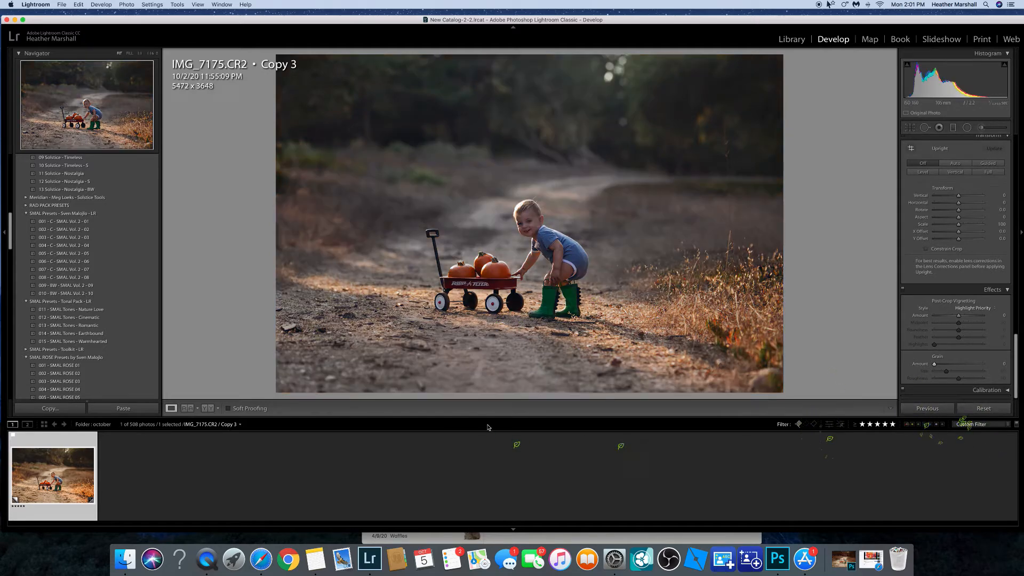
{"action": "left_click", "coordinate": [90, 222]}
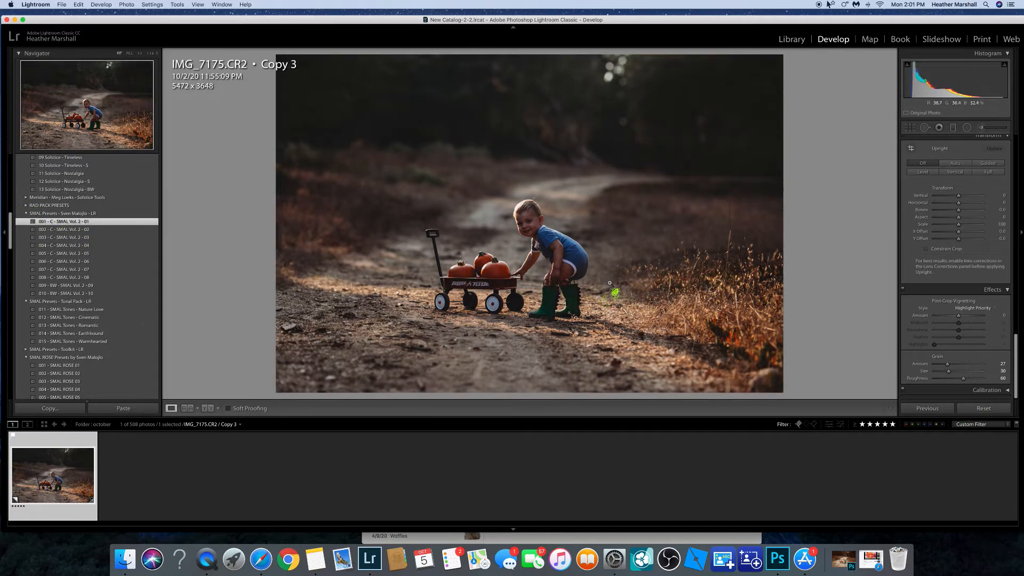
Raise the photo's exposure to +0.70 and warm its temperature to 8,210.
{"action": "scroll", "coordinate": [928, 236], "scroll_direction": "up", "scroll_amount": 15}
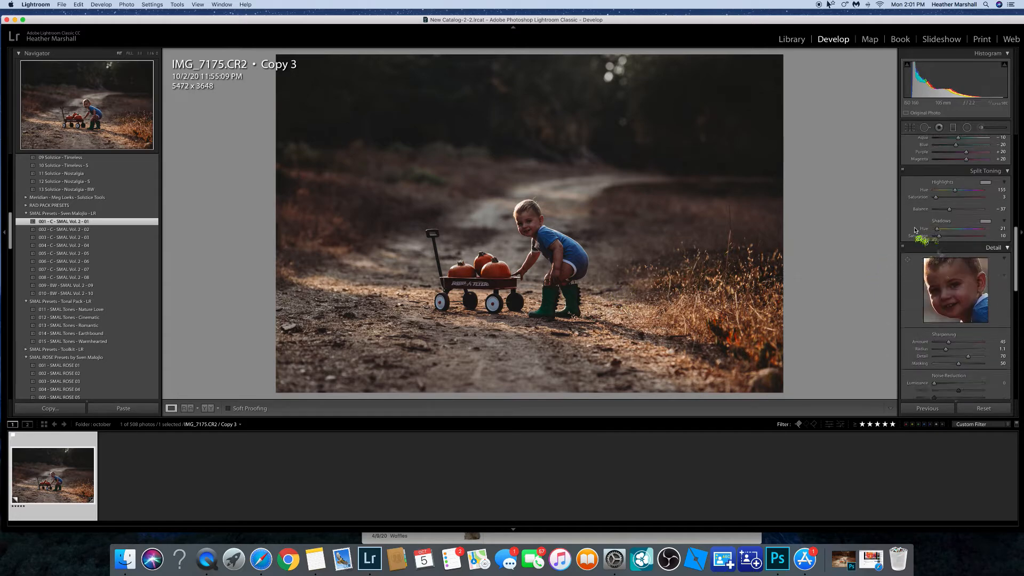
{"action": "scroll", "coordinate": [914, 232], "scroll_direction": "up", "scroll_amount": 5}
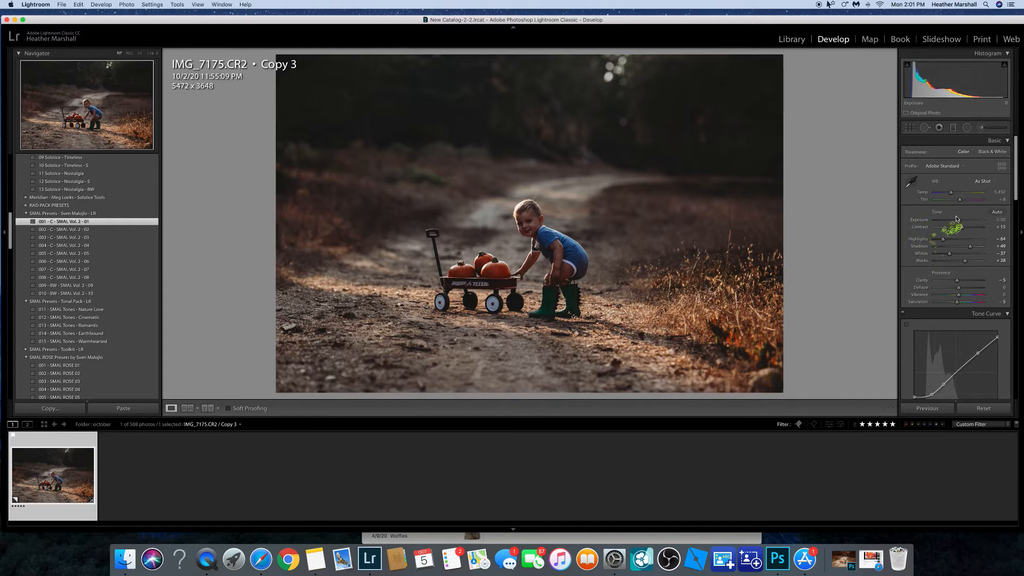
{"action": "left_click_drag", "start_coordinate": [959, 221], "coordinate": [959, 221]}
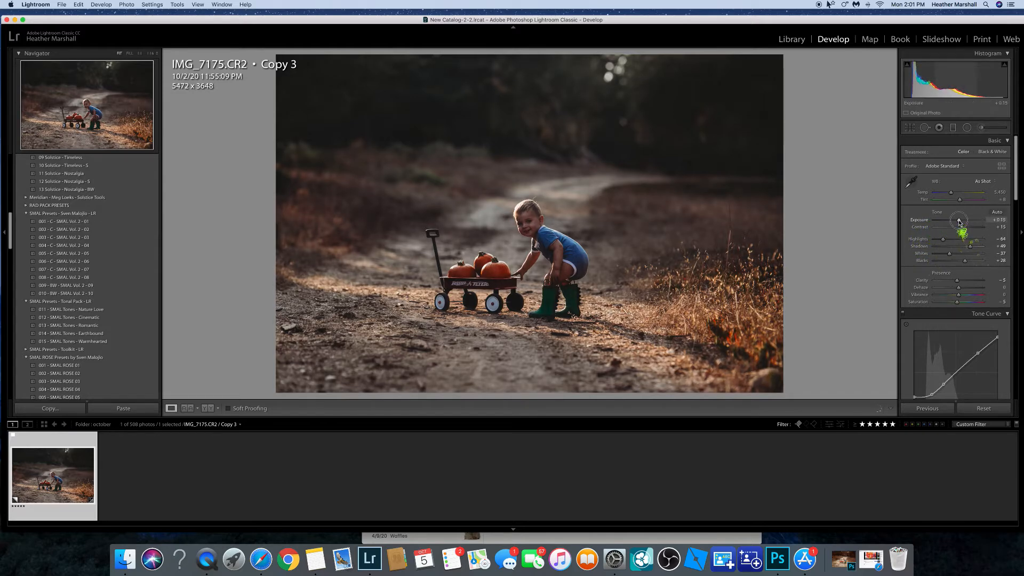
{"action": "left_click_drag", "start_coordinate": [960, 222], "coordinate": [962, 221]}
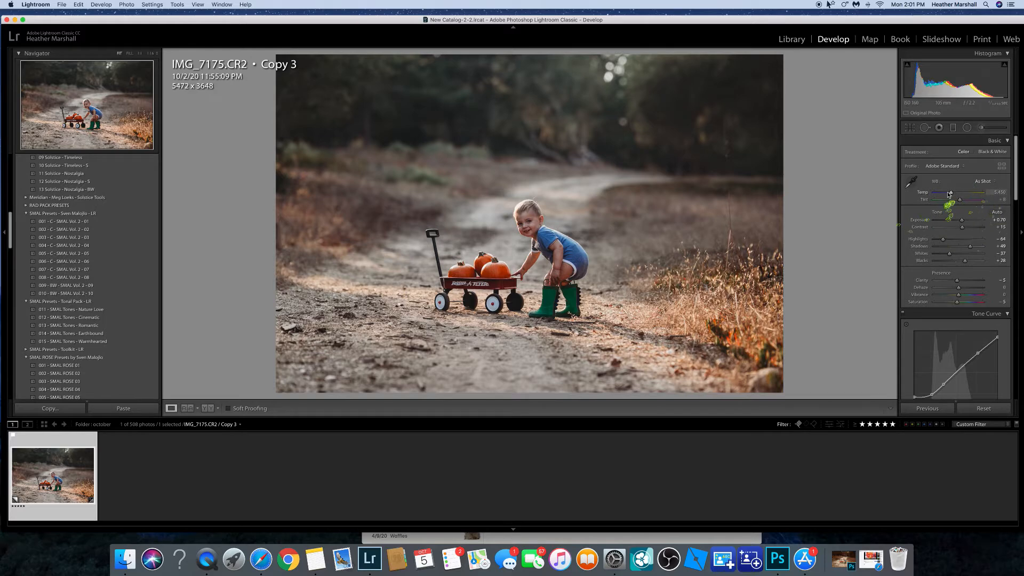
{"action": "left_click_drag", "start_coordinate": [950, 195], "coordinate": [958, 196]}
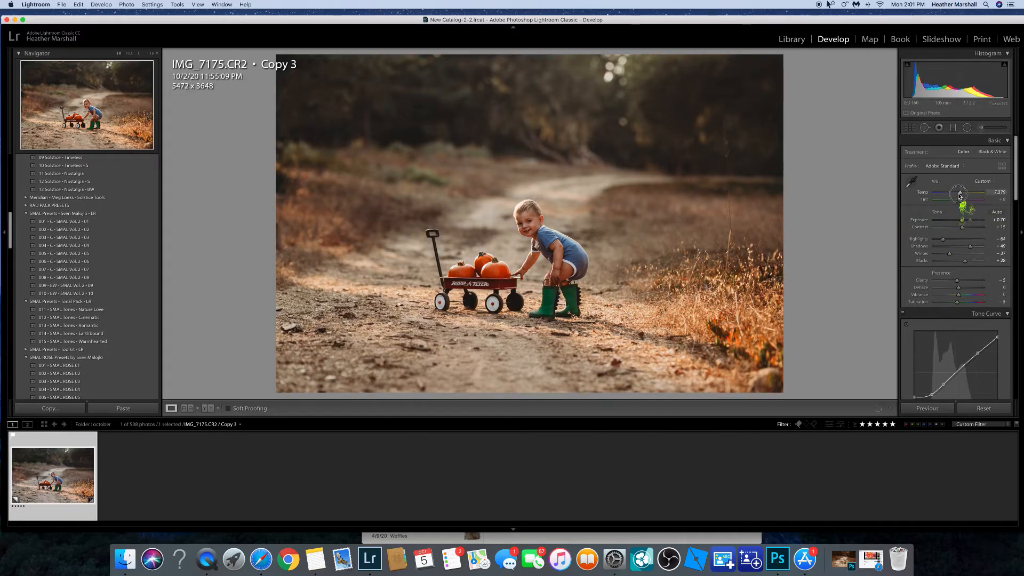
{"action": "left_click_drag", "start_coordinate": [961, 195], "coordinate": [962, 196]}
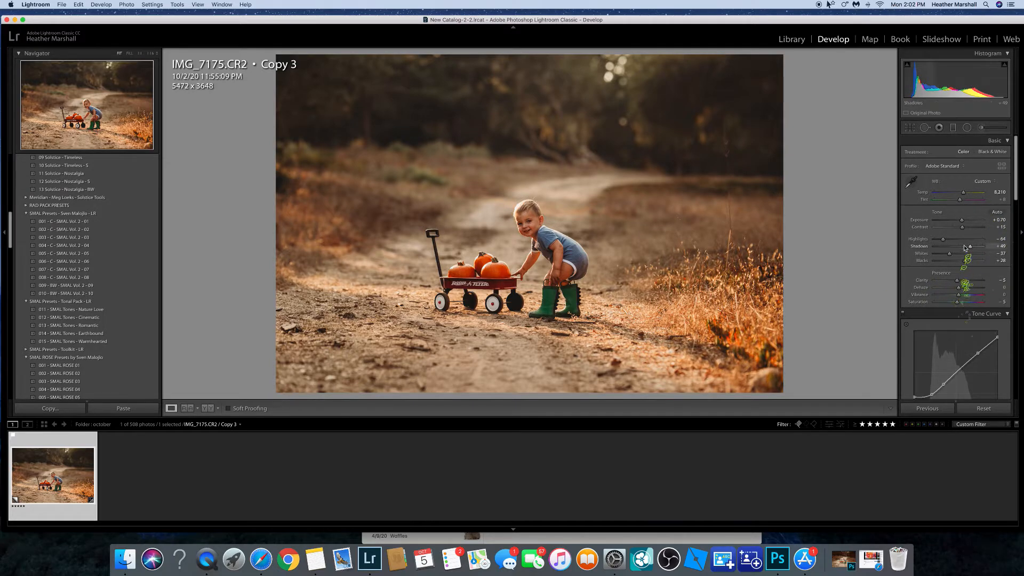
Set the photo's contrast to +33 and its clarity to 0.
{"action": "left_click_drag", "start_coordinate": [962, 228], "coordinate": [968, 231]}
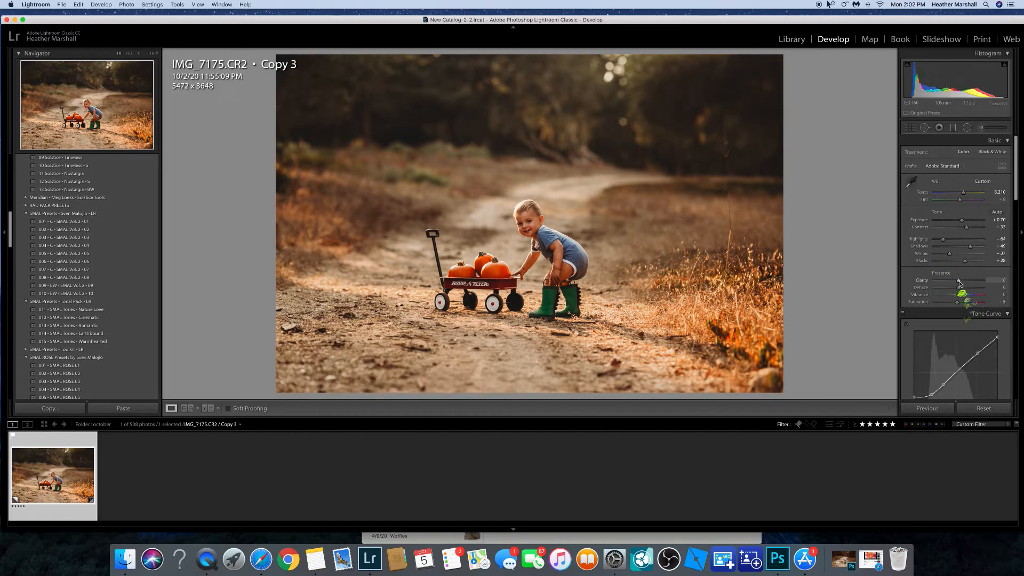
{"action": "left_click_drag", "start_coordinate": [958, 281], "coordinate": [956, 281]}
{"action": "scroll", "coordinate": [986, 294], "scroll_direction": "down", "scroll_amount": 10}
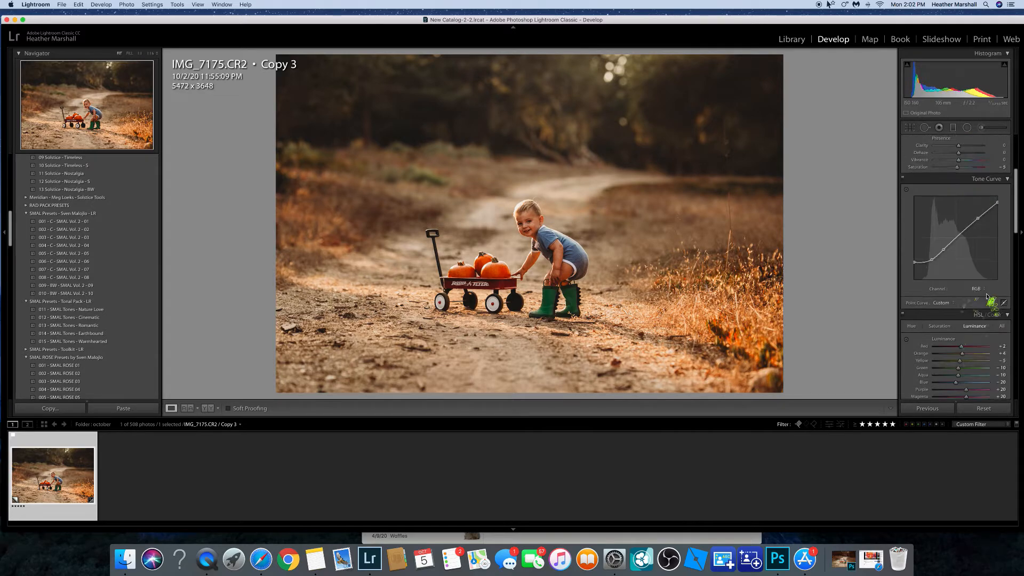
{"action": "scroll", "coordinate": [987, 293], "scroll_direction": "down", "scroll_amount": 5}
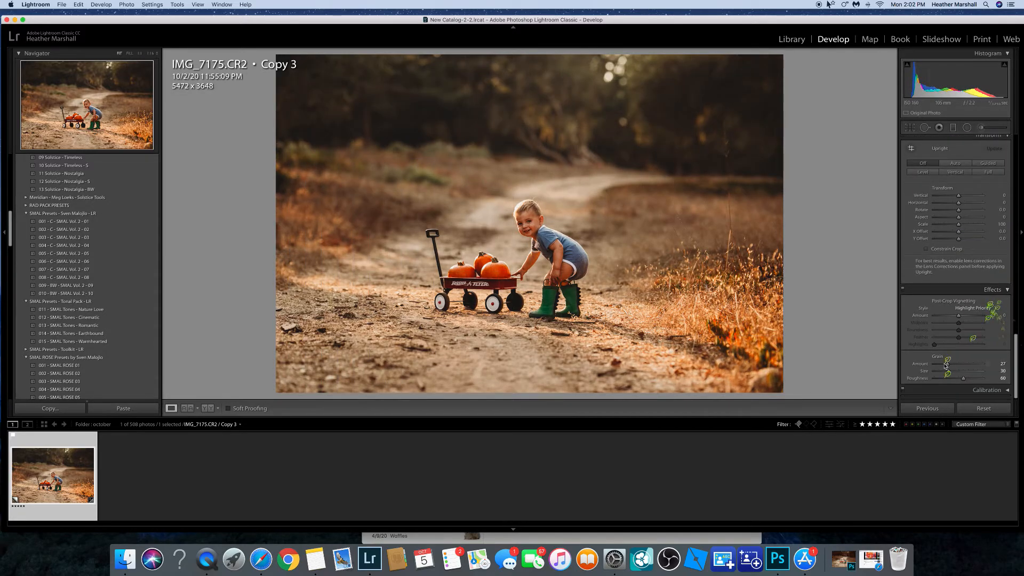
{"action": "scroll", "coordinate": [925, 341], "scroll_direction": "up", "scroll_amount": 10}
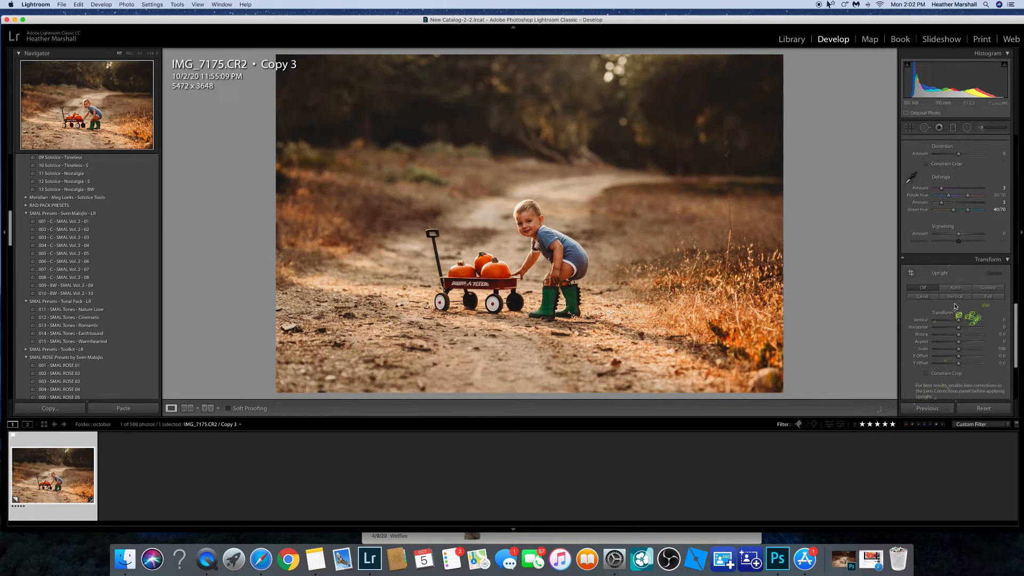
{"action": "scroll", "coordinate": [952, 310], "scroll_direction": "up", "scroll_amount": 5}
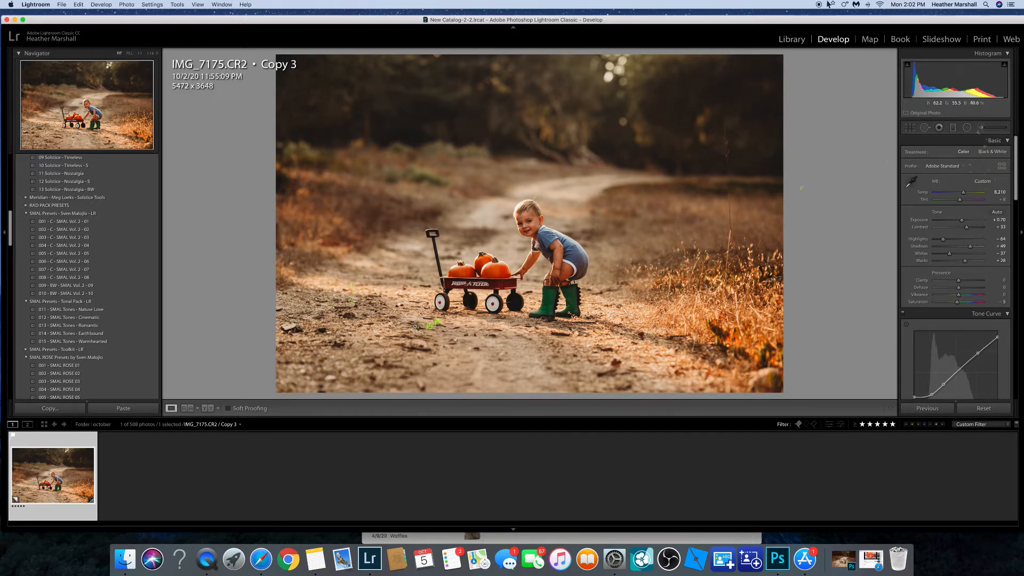
Send the edited photo to Photoshop for editing and switch to Photoshop.
{"action": "left_click", "coordinate": [127, 5]}
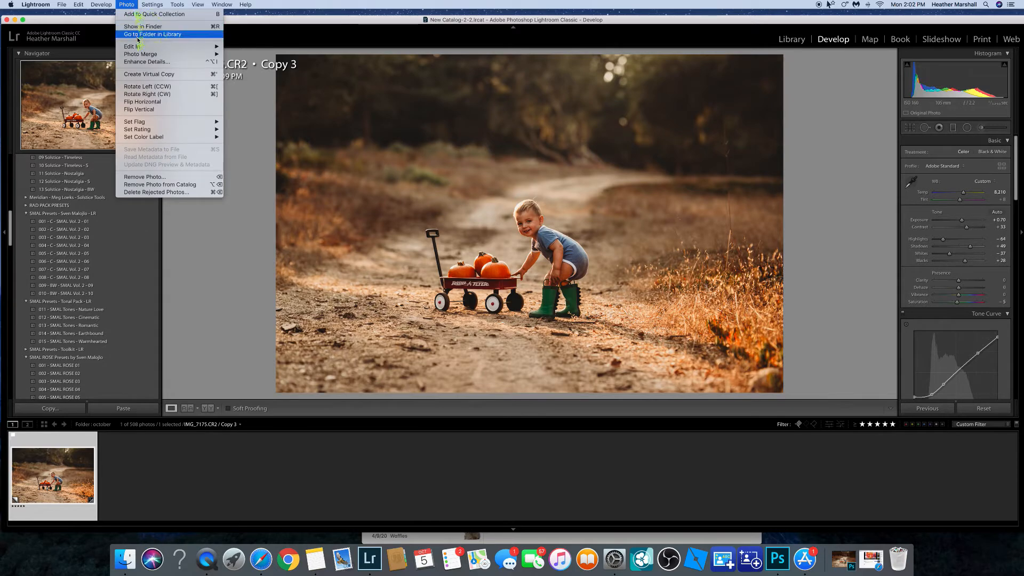
{"action": "mouse_move", "coordinate": [145, 47]}
{"action": "left_click", "coordinate": [251, 46]}
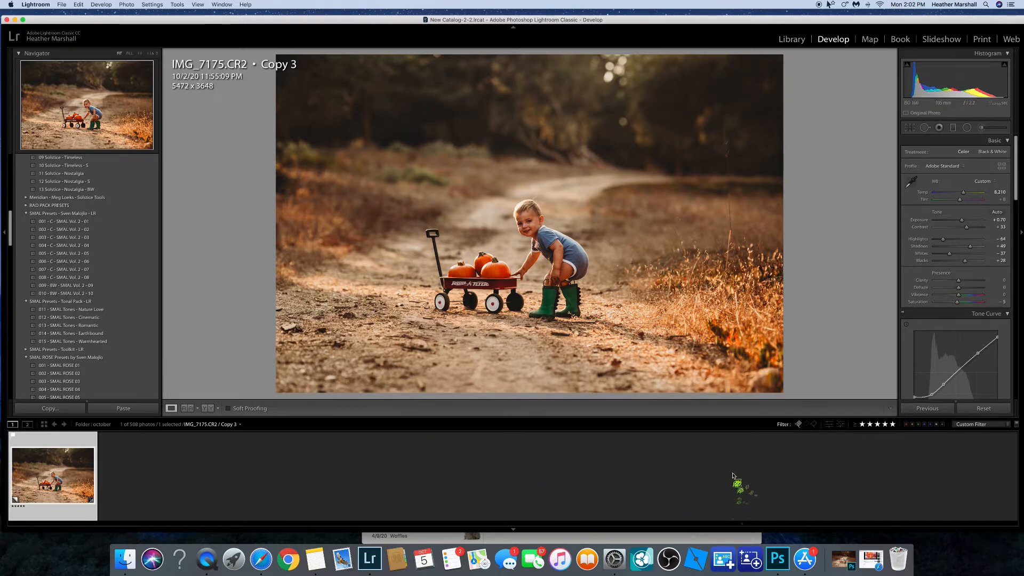
{"action": "key", "text": "super+Tab"}
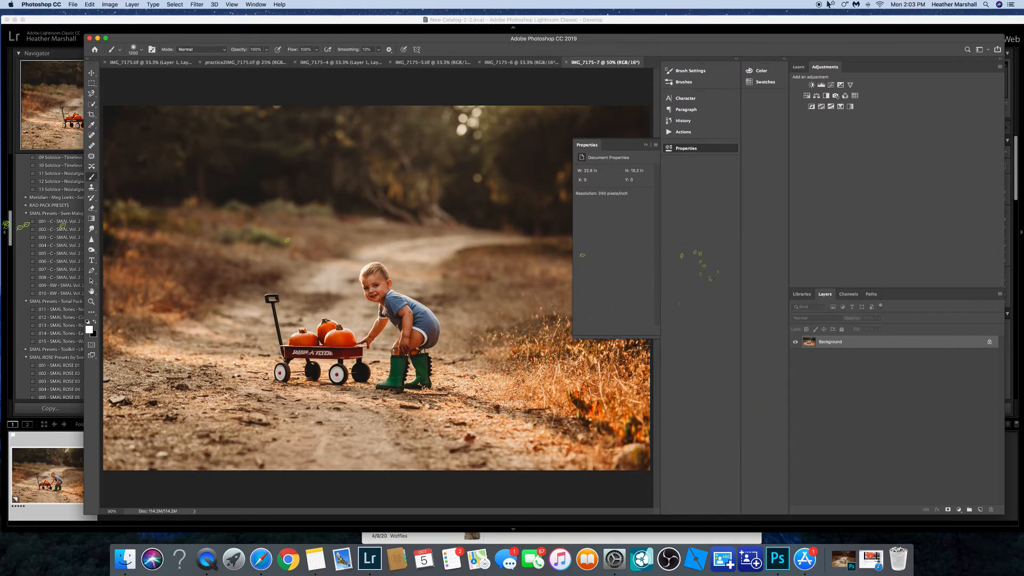
Add a Levels adjustment layer and try deeper blacks, returning the black input level to 0.
{"action": "left_click", "coordinate": [821, 87]}
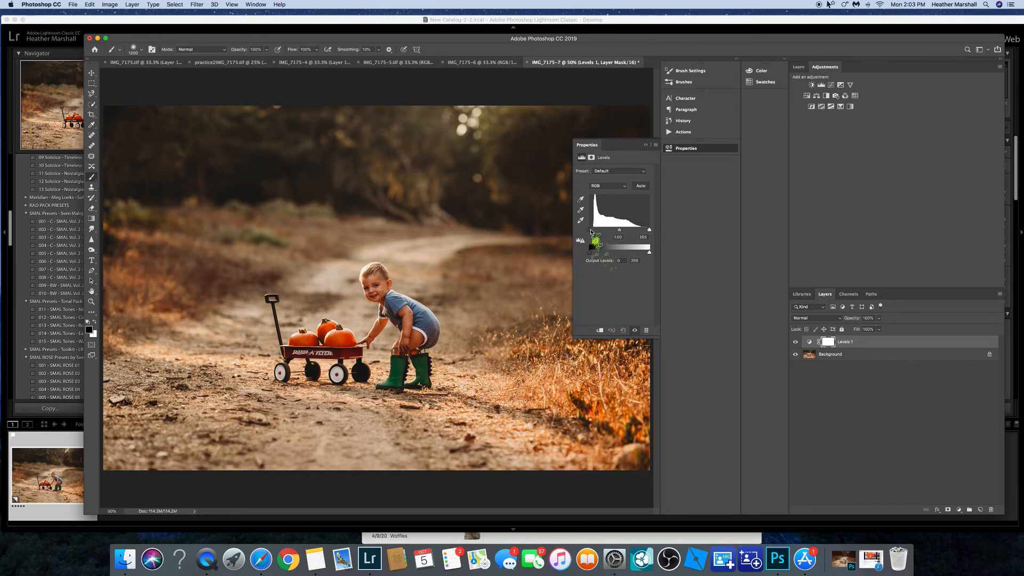
{"action": "mouse_move", "coordinate": [591, 232]}
{"action": "left_mouse_down"}
{"action": "mouse_move", "coordinate": [600, 231]}
{"action": "mouse_move", "coordinate": [589, 231]}
{"action": "left_mouse_up"}
{"action": "left_click_drag", "start_coordinate": [590, 231], "coordinate": [592, 231]}
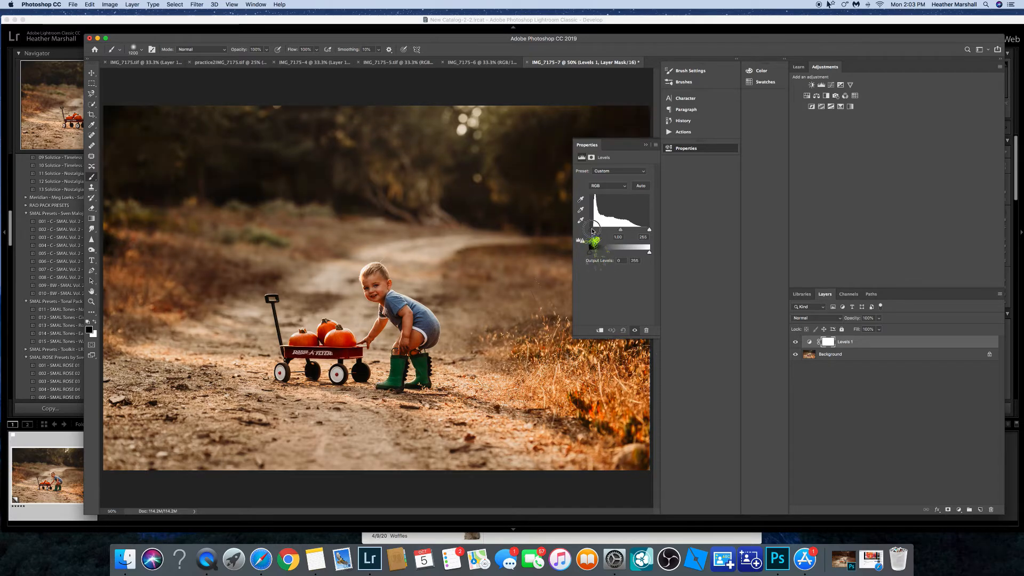
{"action": "left_click_drag", "start_coordinate": [588, 229], "coordinate": [592, 230]}
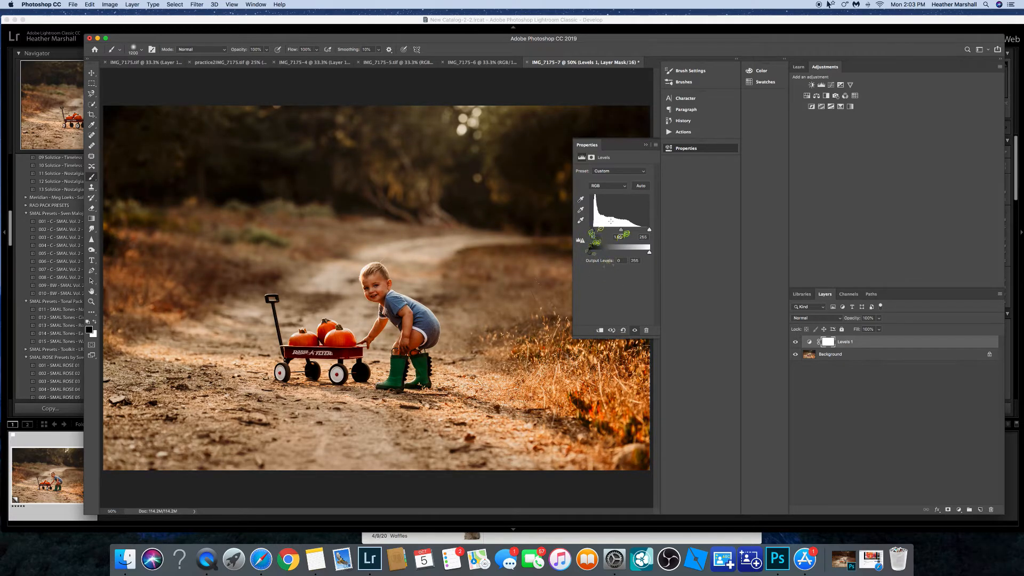
{"action": "left_click_drag", "start_coordinate": [592, 229], "coordinate": [589, 230]}
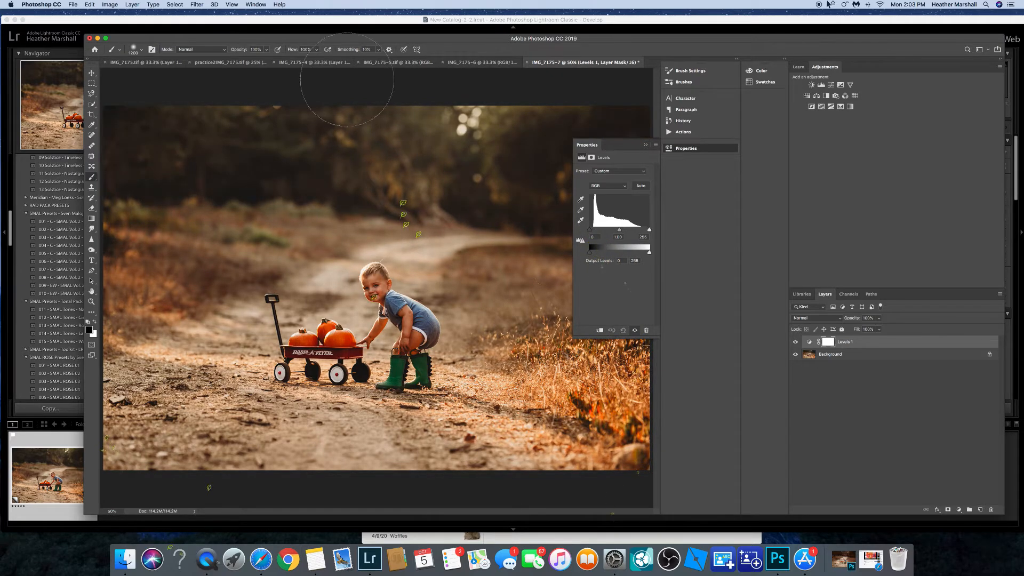
Switch to Lightroom to examine the shadow end of the photo's tone curve, and return to Photoshop.
{"action": "left_click", "coordinate": [382, 28]}
{"action": "scroll", "coordinate": [942, 279], "scroll_direction": "down", "scroll_amount": 5}
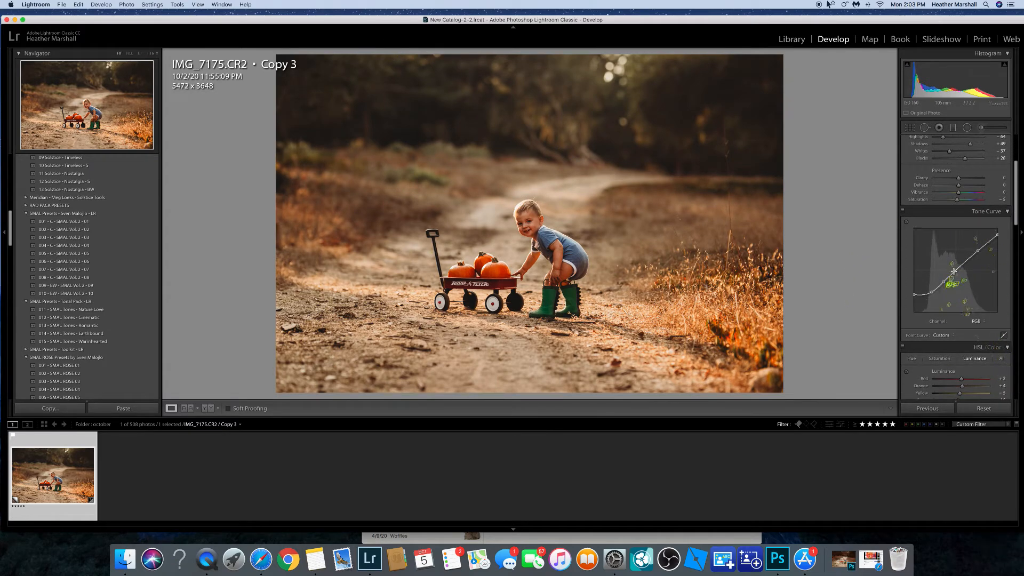
{"action": "left_click_drag", "start_coordinate": [914, 307], "coordinate": [907, 294]}
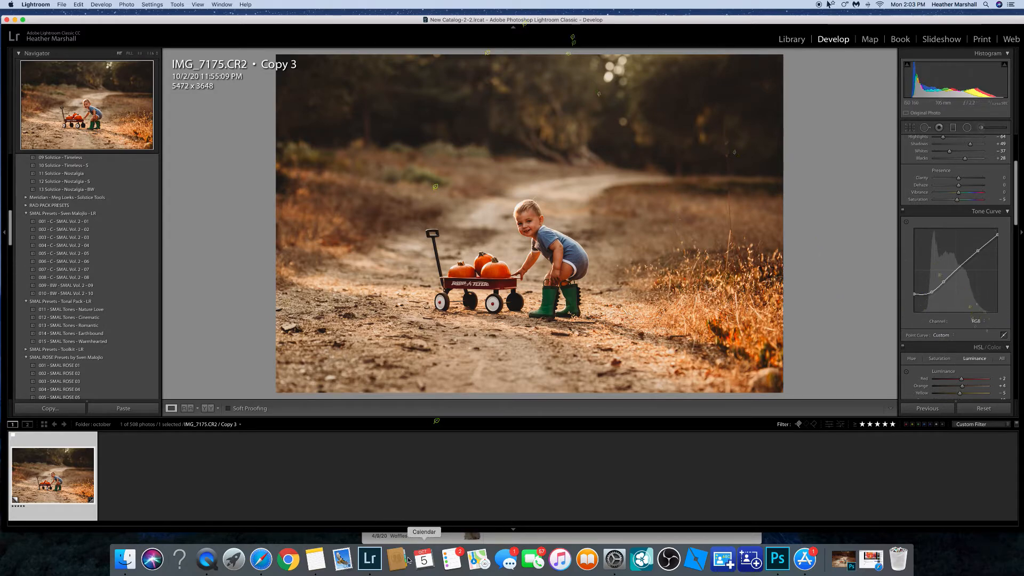
{"action": "left_click", "coordinate": [778, 558]}
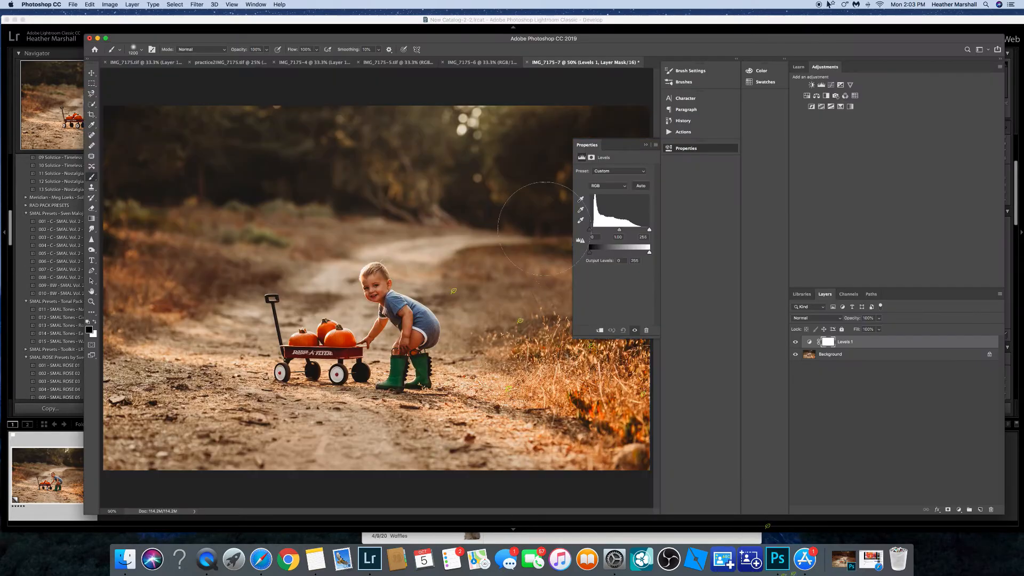
Set the Levels adjustment's input values to 14 for blacks, 1.61 for midtones and 245 for whites.
{"action": "left_click_drag", "start_coordinate": [590, 230], "coordinate": [592, 233]}
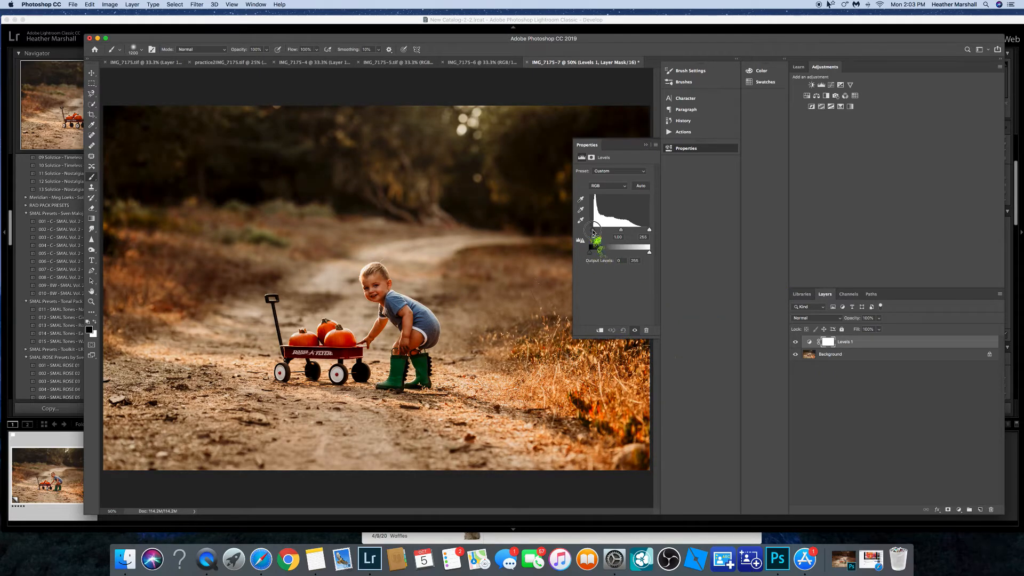
{"action": "left_click", "coordinate": [649, 231]}
{"action": "left_click_drag", "start_coordinate": [648, 232], "coordinate": [646, 230]}
{"action": "left_click_drag", "start_coordinate": [618, 232], "coordinate": [612, 231]}
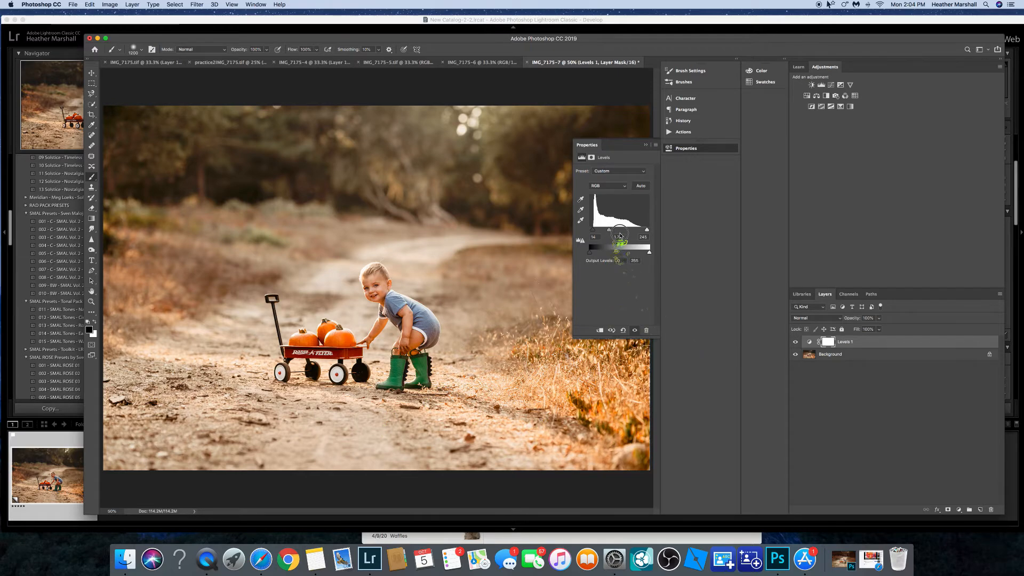
{"action": "mouse_move", "coordinate": [613, 233]}
{"action": "left_mouse_down"}
{"action": "mouse_move", "coordinate": [624, 232]}
{"action": "mouse_move", "coordinate": [612, 233]}
{"action": "left_mouse_up"}
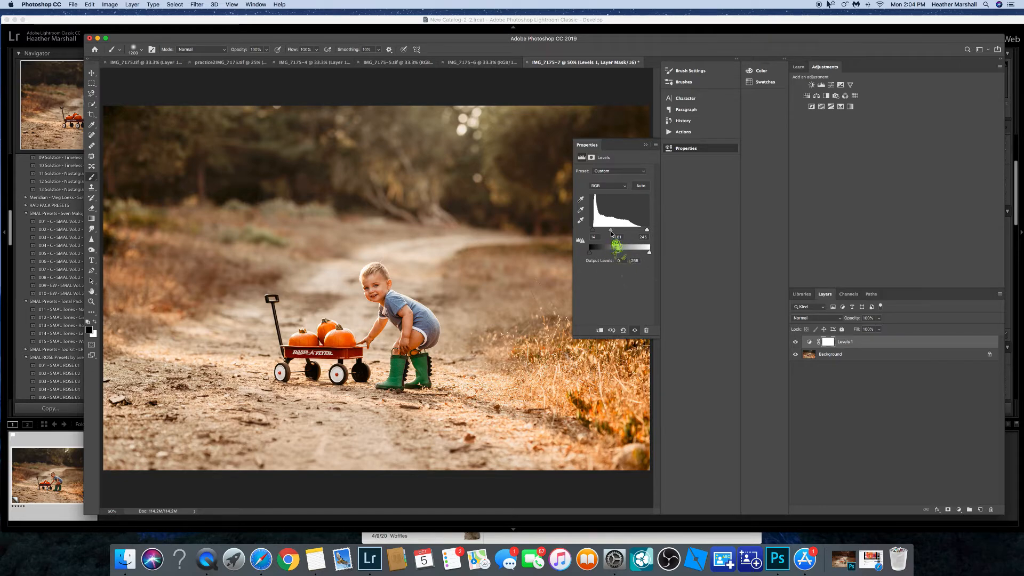
Invert the Levels layer's mask to compare the photo with and without brightening, leaving the mask black.
{"action": "key", "text": "super+minus"}
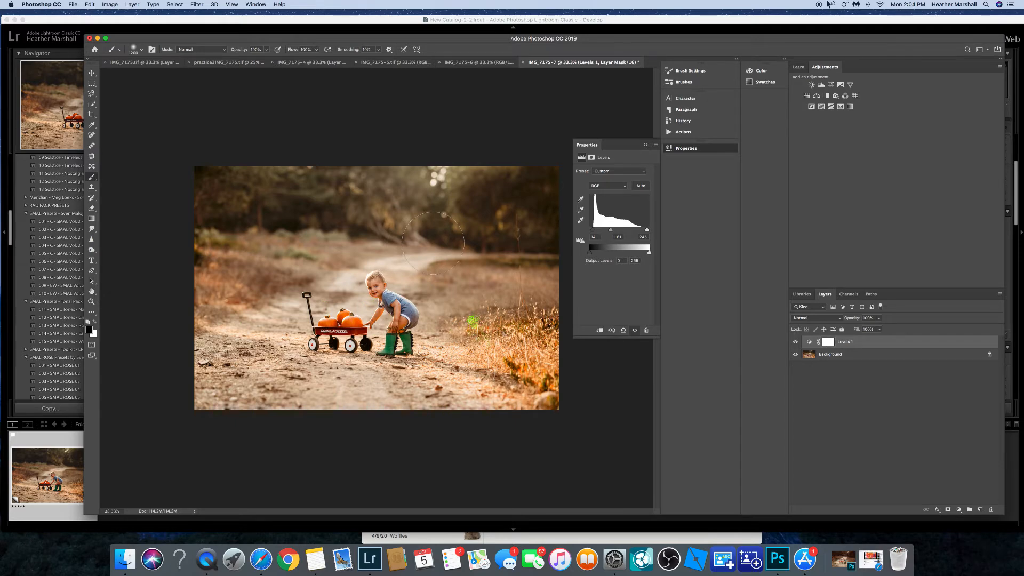
{"action": "key", "text": "super+i"}
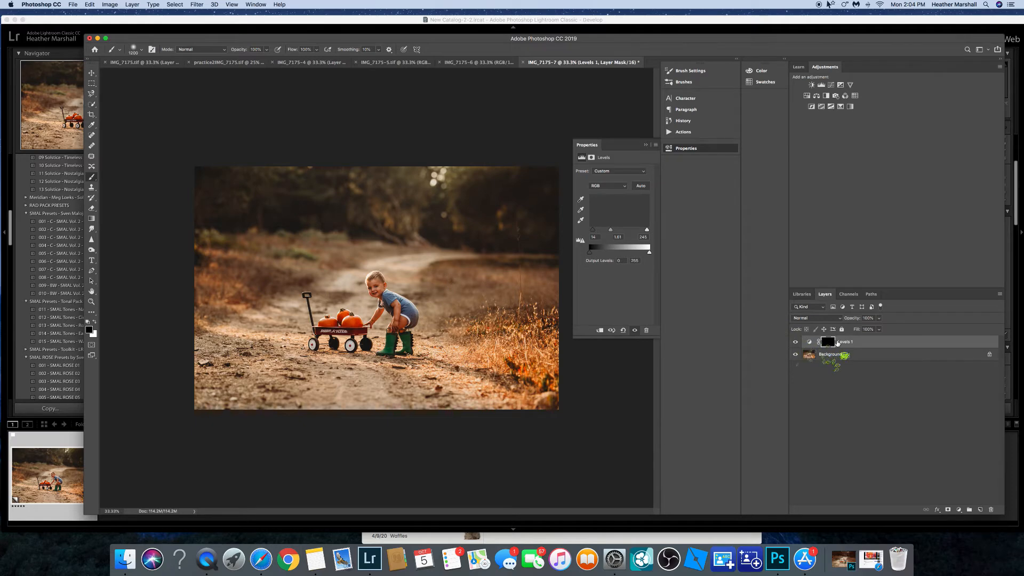
{"action": "key", "text": "super+i"}
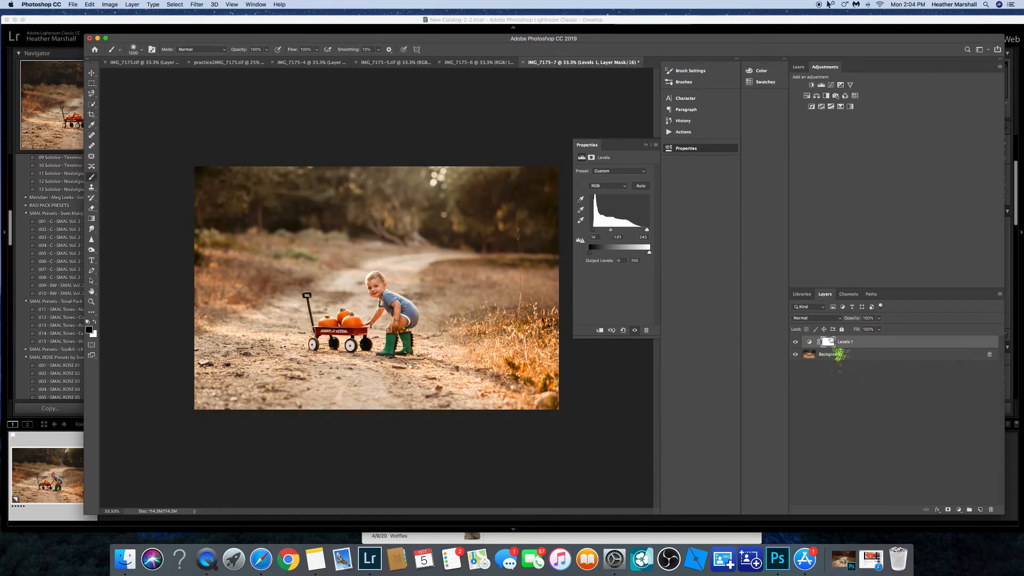
{"action": "key", "text": "super+i"}
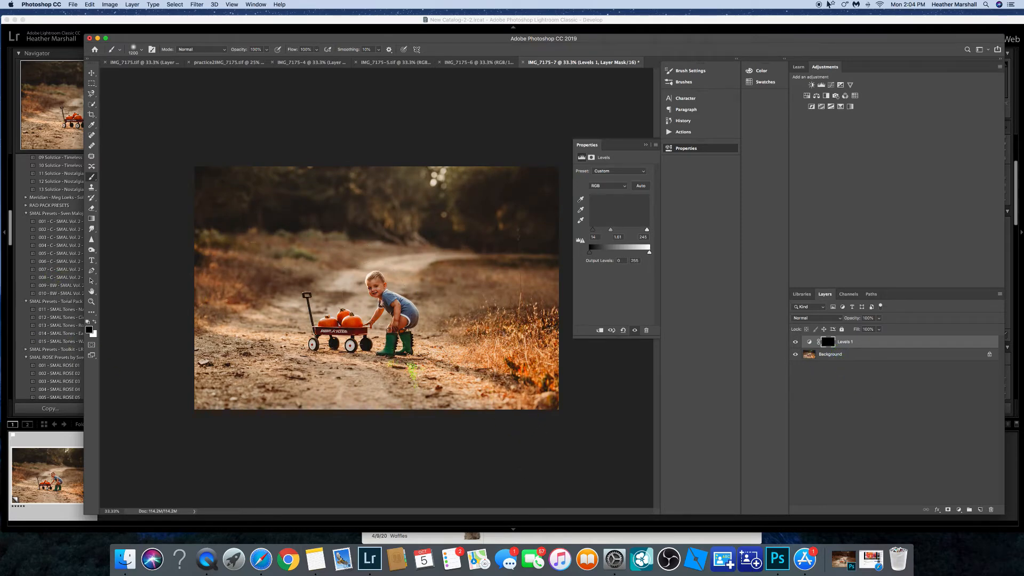
Paint white on the Levels mask over the child, the wagon and the surrounding foreground path to brighten them.
{"action": "left_click", "coordinate": [96, 323]}
{"action": "left_click", "coordinate": [379, 298]}
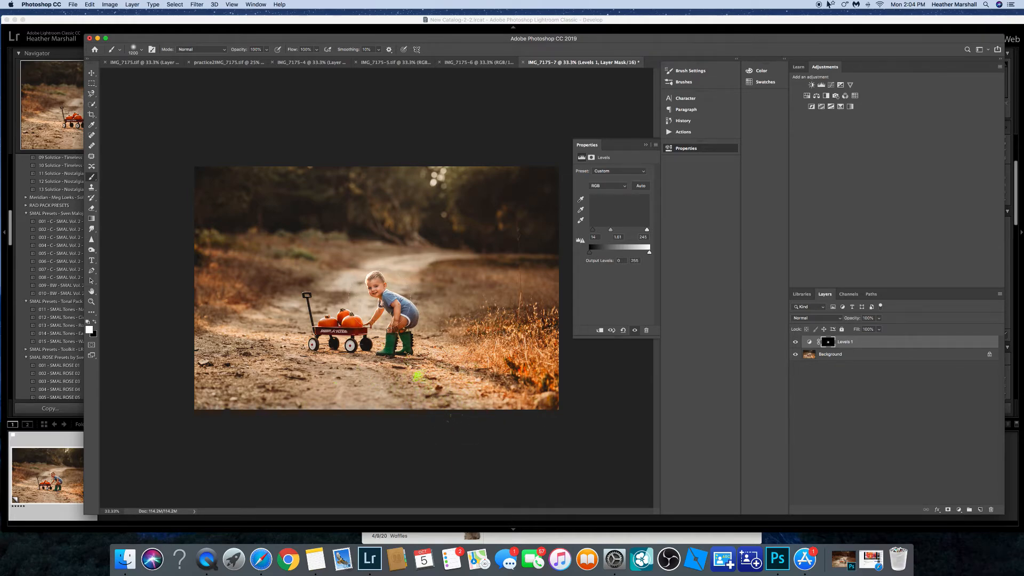
{"action": "mouse_move", "coordinate": [390, 306]}
{"action": "left_mouse_down"}
{"action": "mouse_move", "coordinate": [407, 361]}
{"action": "mouse_move", "coordinate": [447, 407]}
{"action": "mouse_move", "coordinate": [280, 393]}
{"action": "mouse_move", "coordinate": [214, 368]}
{"action": "mouse_move", "coordinate": [320, 298]}
{"action": "mouse_move", "coordinate": [341, 325]}
{"action": "left_mouse_up"}
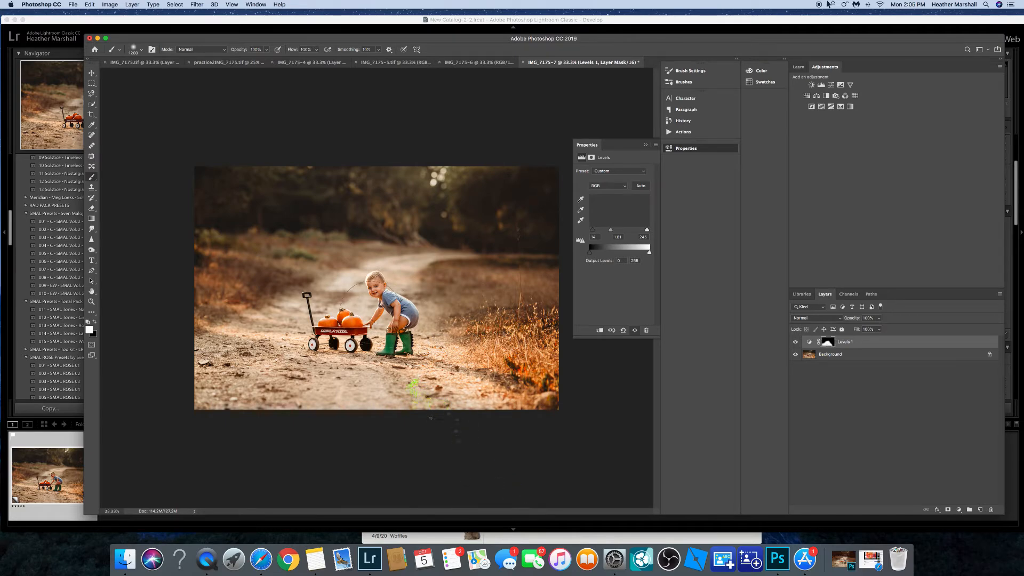
Try painting black over the child on the Levels mask, compare the layer's effect, and paint the area back with white.
{"action": "left_click", "coordinate": [94, 321]}
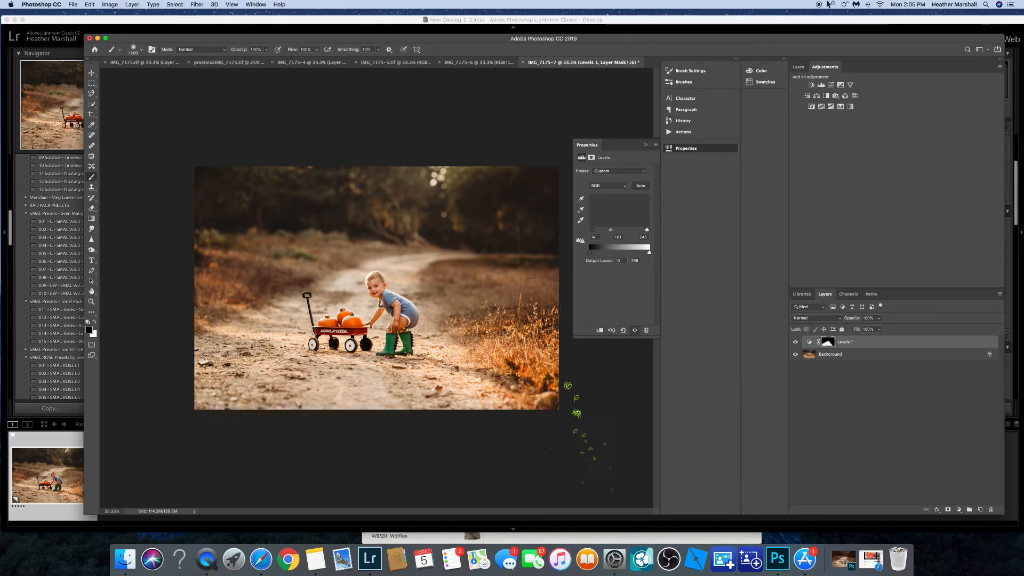
{"action": "left_click", "coordinate": [794, 343]}
{"action": "left_click", "coordinate": [794, 343]}
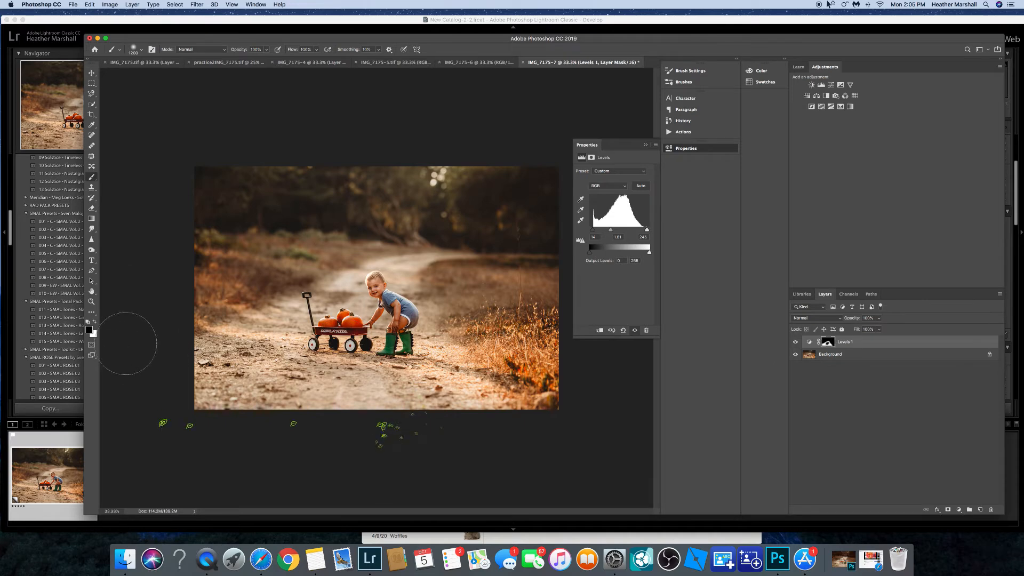
{"action": "key", "text": "x"}
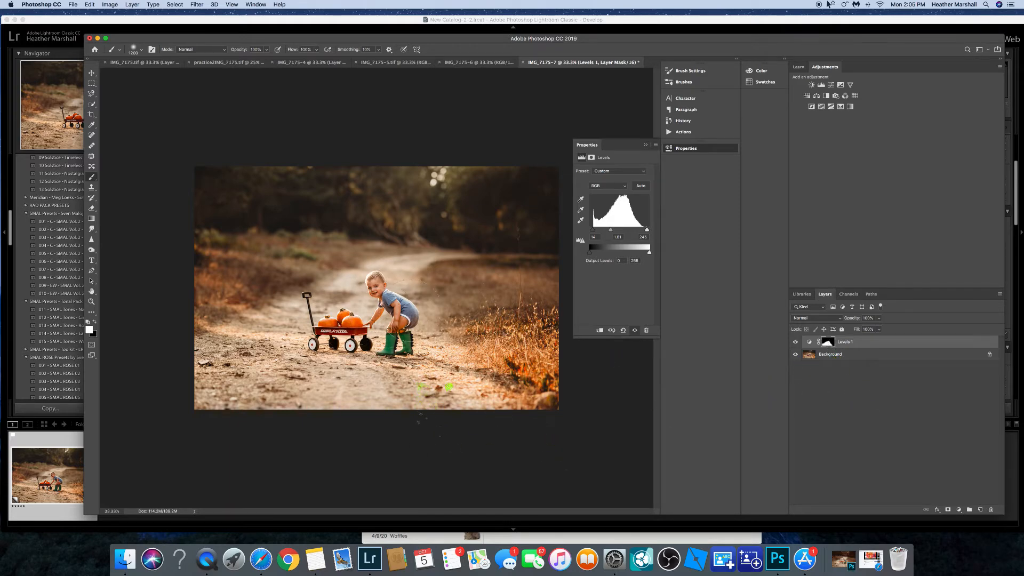
Flatten the image to merge the Levels adjustment into the background.
{"action": "left_click", "coordinate": [999, 294]}
{"action": "left_click", "coordinate": [1000, 294]}
{"action": "left_click", "coordinate": [1000, 295]}
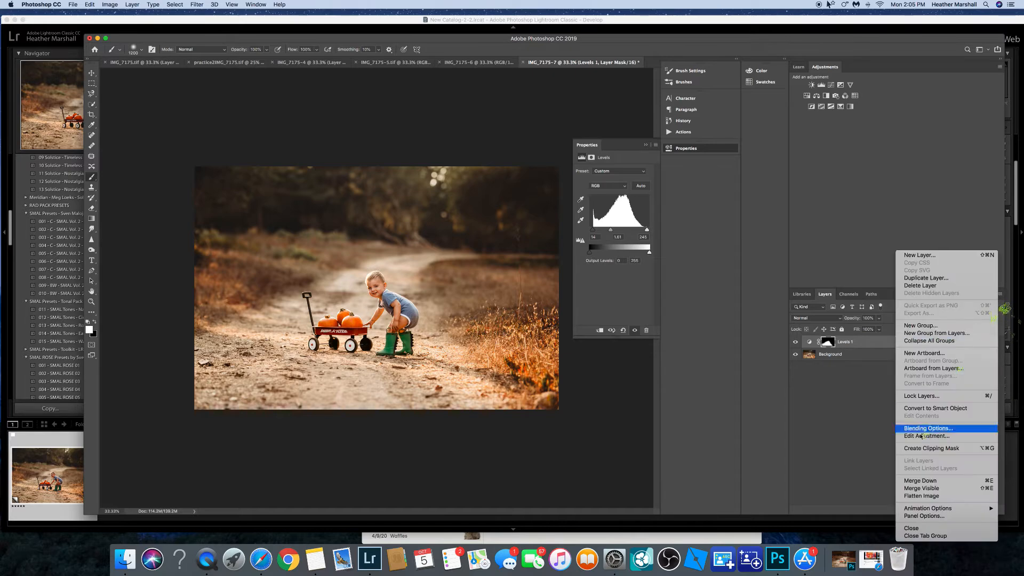
{"action": "left_click", "coordinate": [915, 496]}
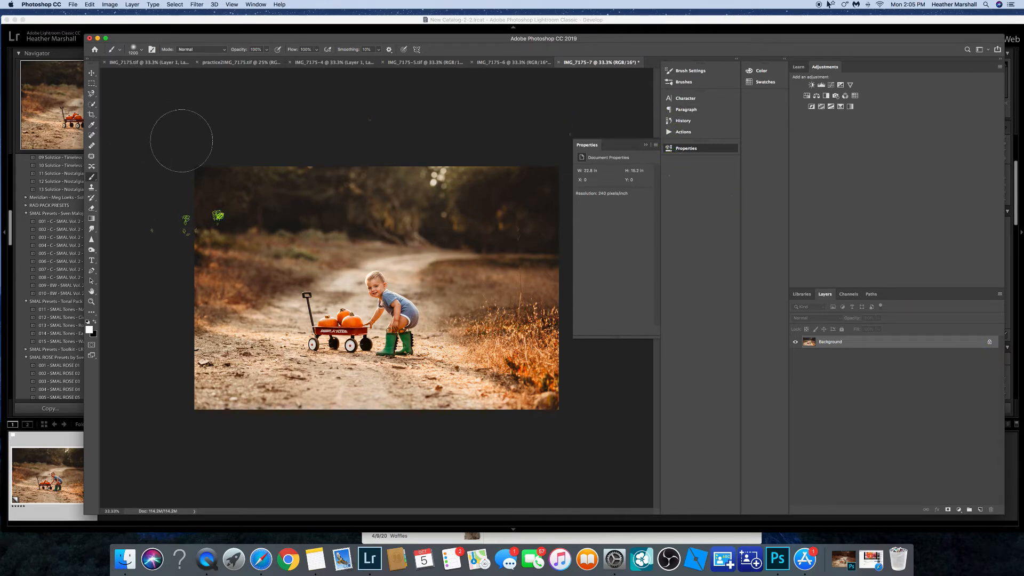
{"action": "left_click", "coordinate": [811, 86]}
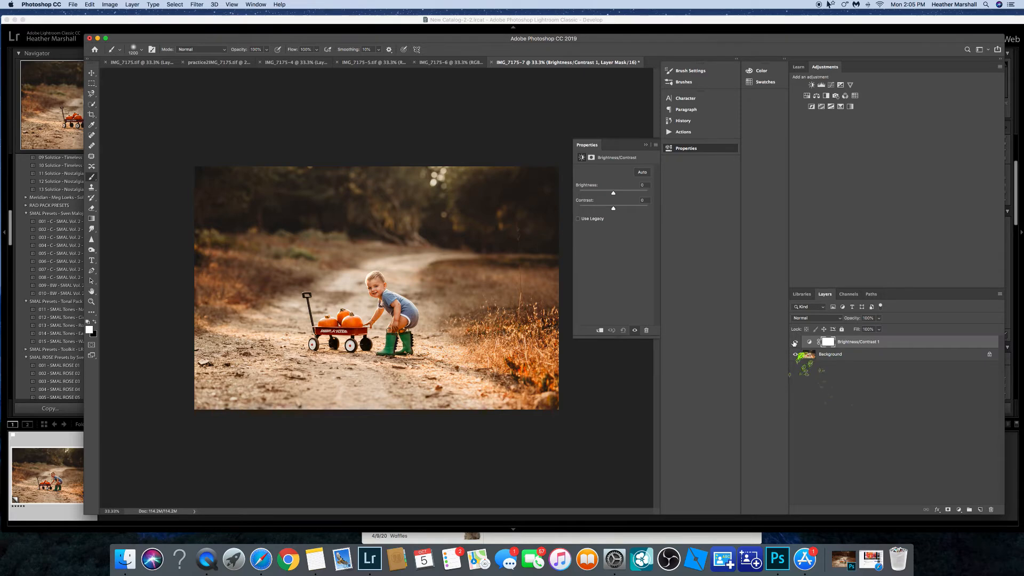
{"action": "key", "text": "super+z"}
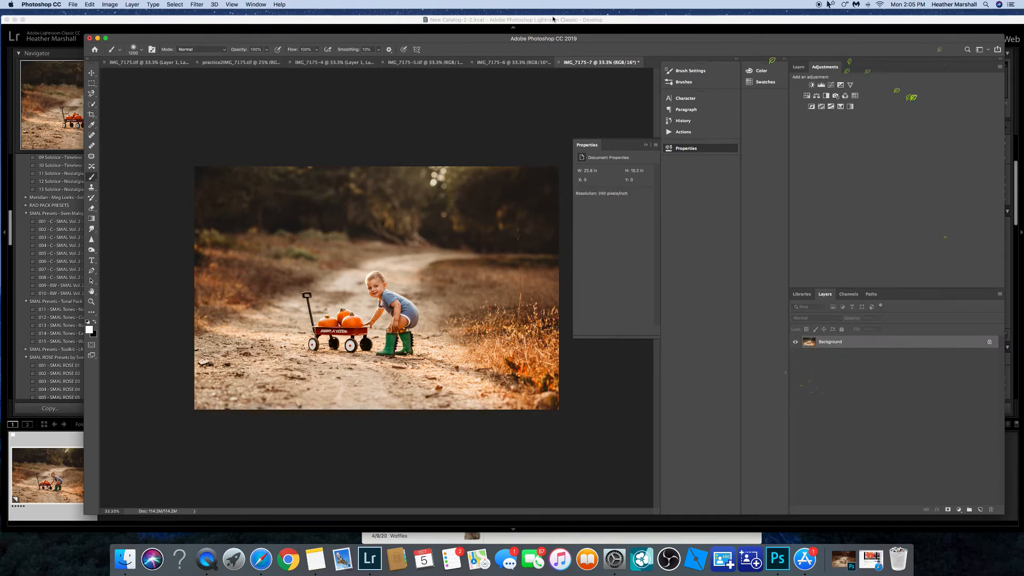
{"action": "left_click", "coordinate": [256, 4]}
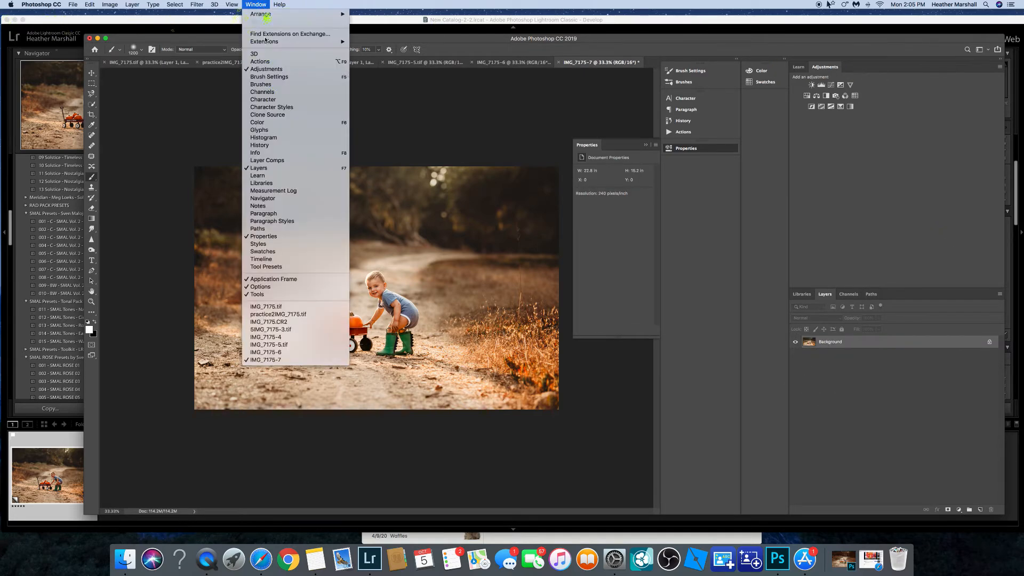
{"action": "left_click", "coordinate": [277, 69]}
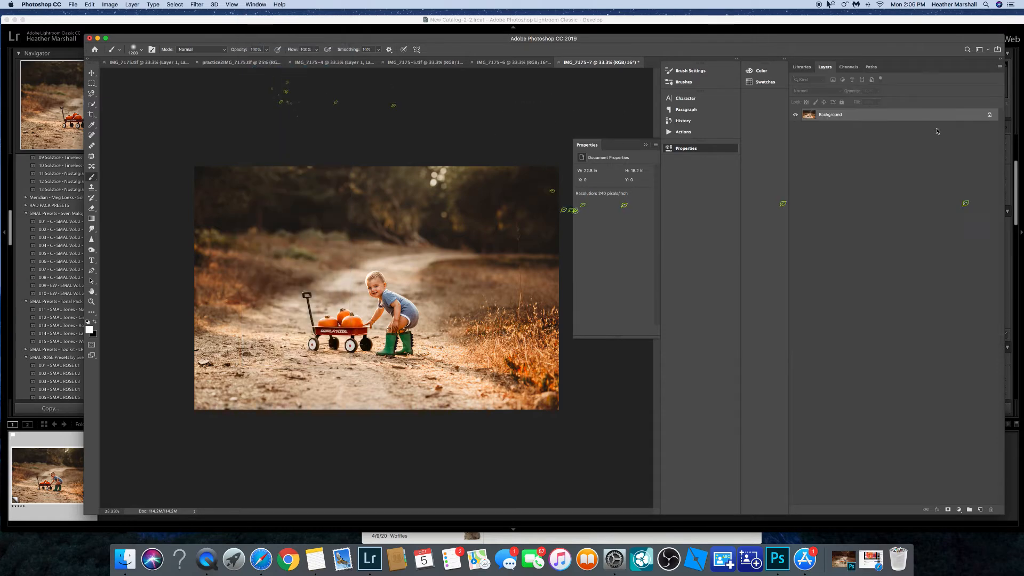
{"action": "left_click", "coordinate": [256, 5]}
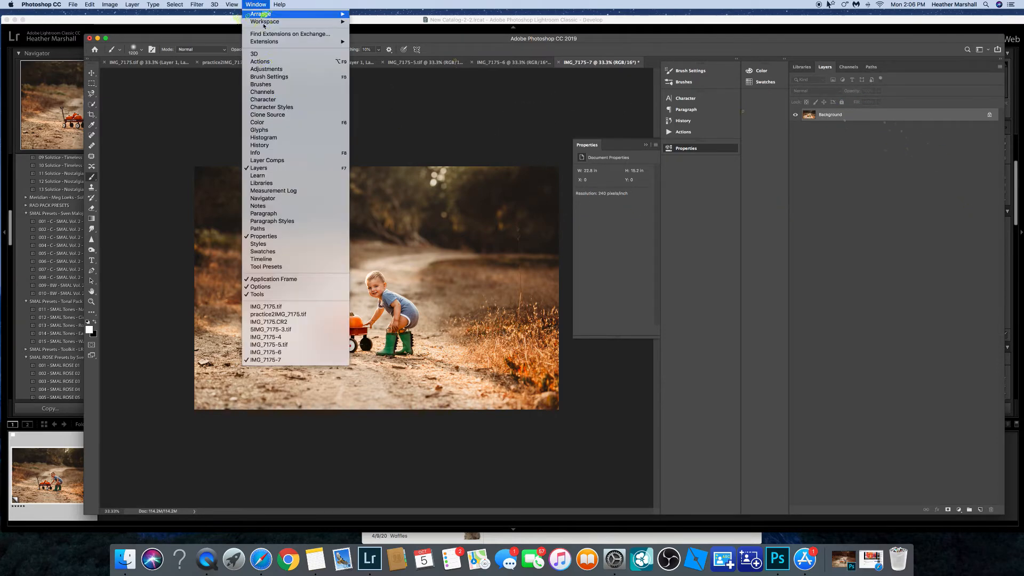
{"action": "left_click", "coordinate": [278, 71]}
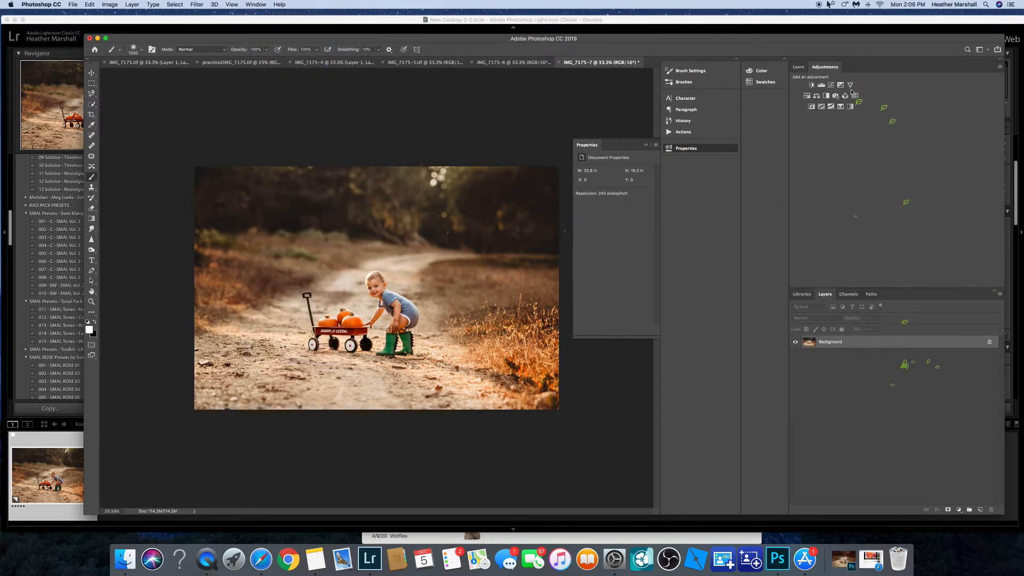
Add a Brightness/Contrast adjustment layer with contrast 41 and compare the photo with and without it.
{"action": "left_click", "coordinate": [811, 85]}
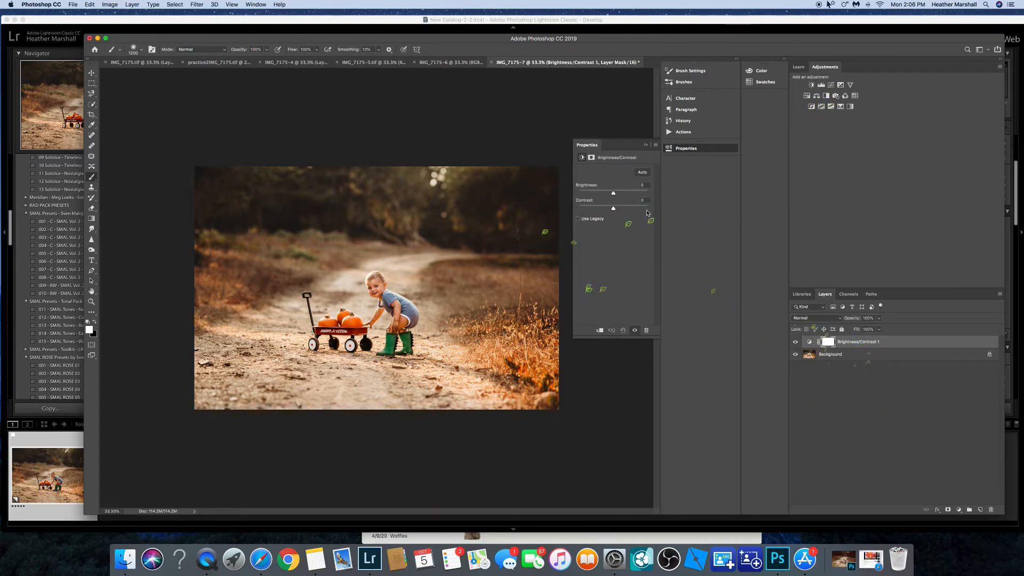
{"action": "left_click_drag", "start_coordinate": [620, 210], "coordinate": [626, 210]}
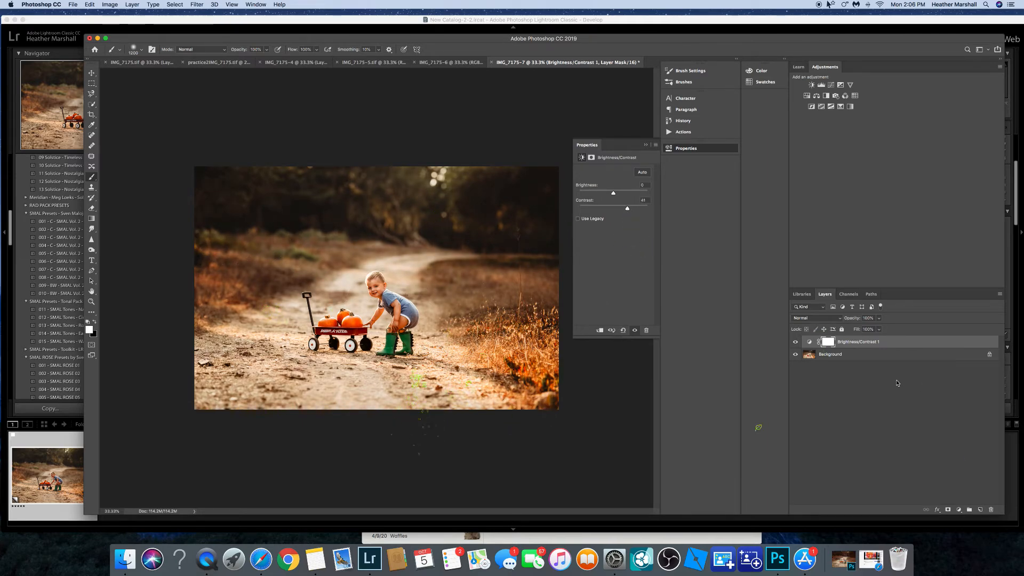
{"action": "left_click", "coordinate": [795, 342]}
{"action": "left_click", "coordinate": [796, 342]}
{"action": "left_click", "coordinate": [795, 342]}
{"action": "left_click", "coordinate": [795, 342]}
Paint black over the child and wagon on the Brightness/Contrast mask and flatten the image.
{"action": "left_click", "coordinate": [93, 323]}
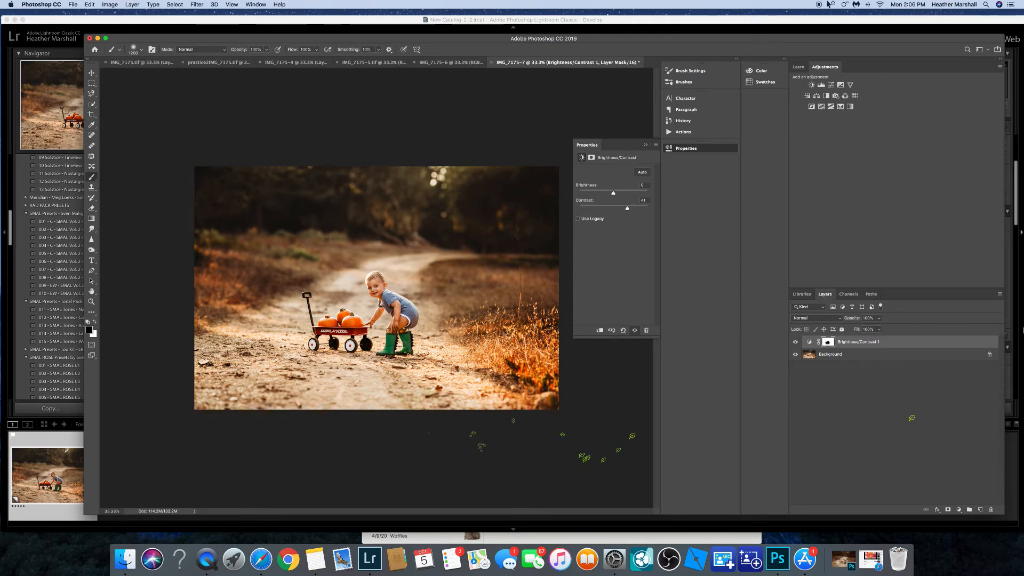
{"action": "left_click", "coordinate": [999, 294]}
{"action": "left_click", "coordinate": [925, 495]}
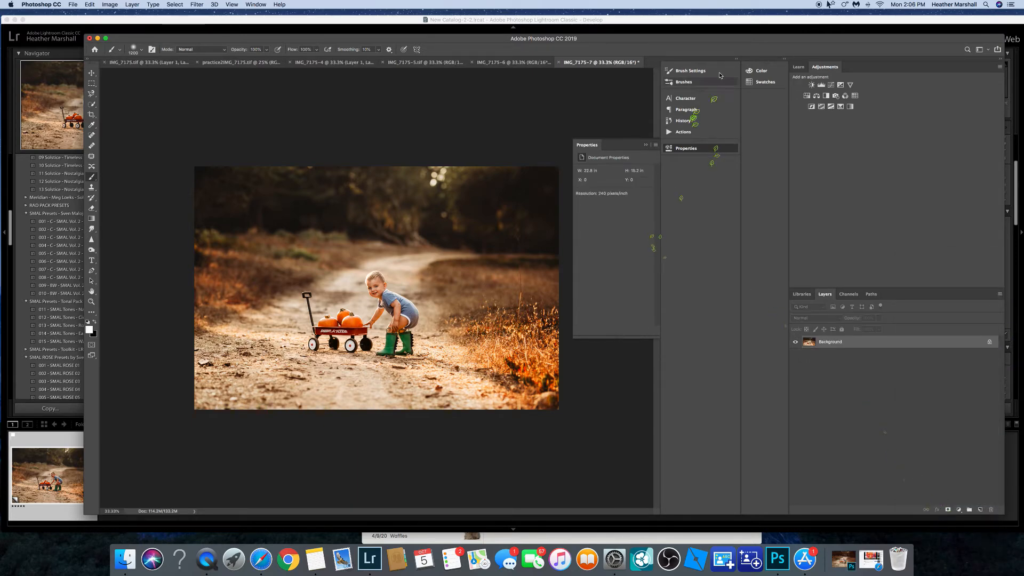
Run the Skin: Magic Eraser action from the ProRetouch v2.0 set on the flattened photo.
{"action": "left_click", "coordinate": [256, 4]}
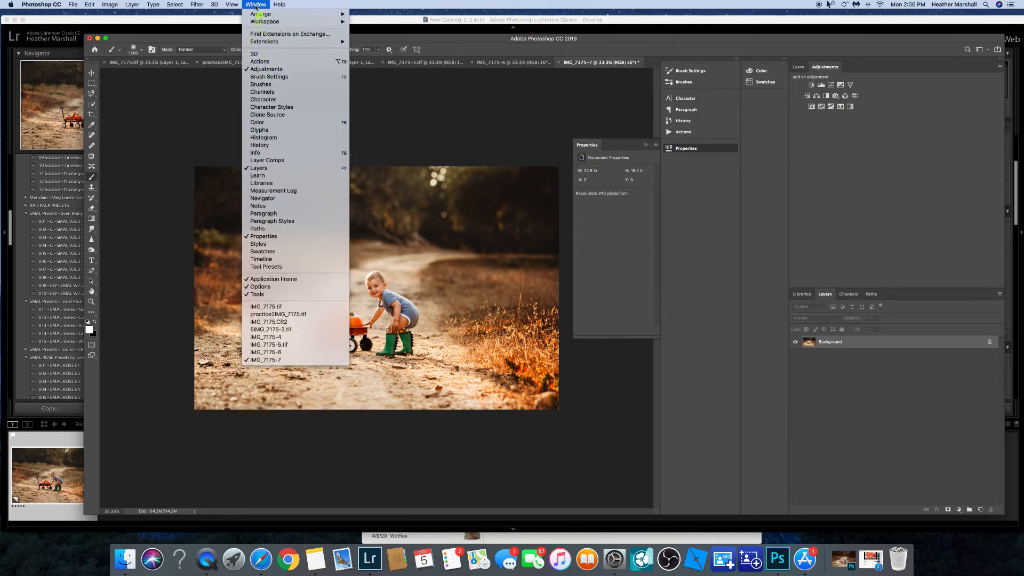
{"action": "left_click", "coordinate": [259, 62]}
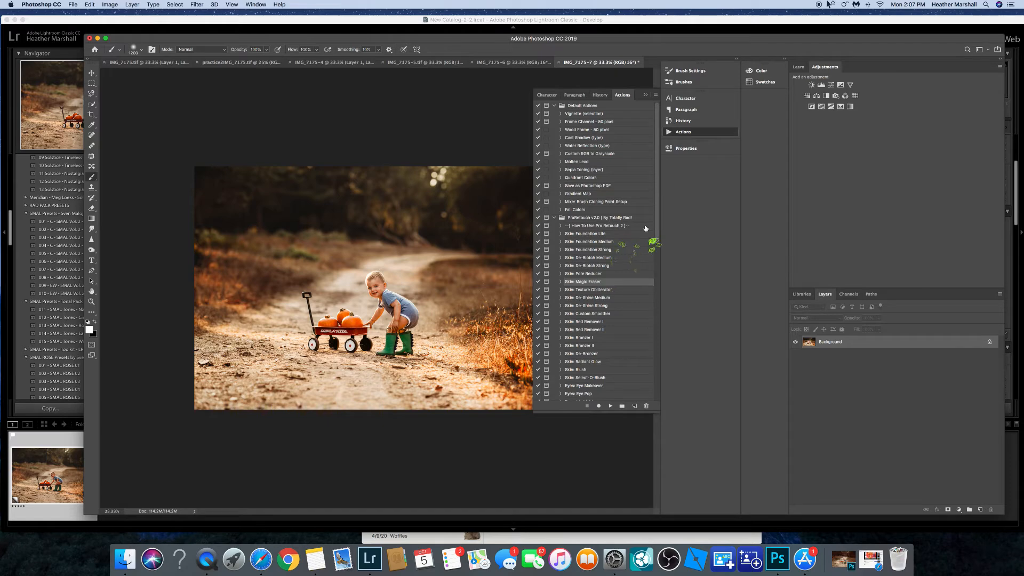
{"action": "left_click", "coordinate": [609, 405]}
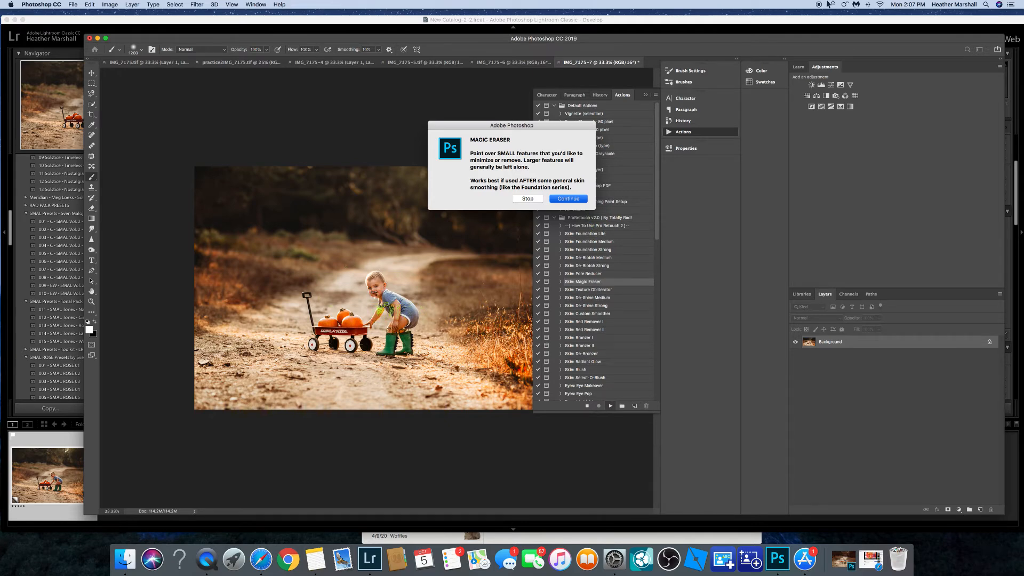
{"action": "left_click", "coordinate": [568, 198]}
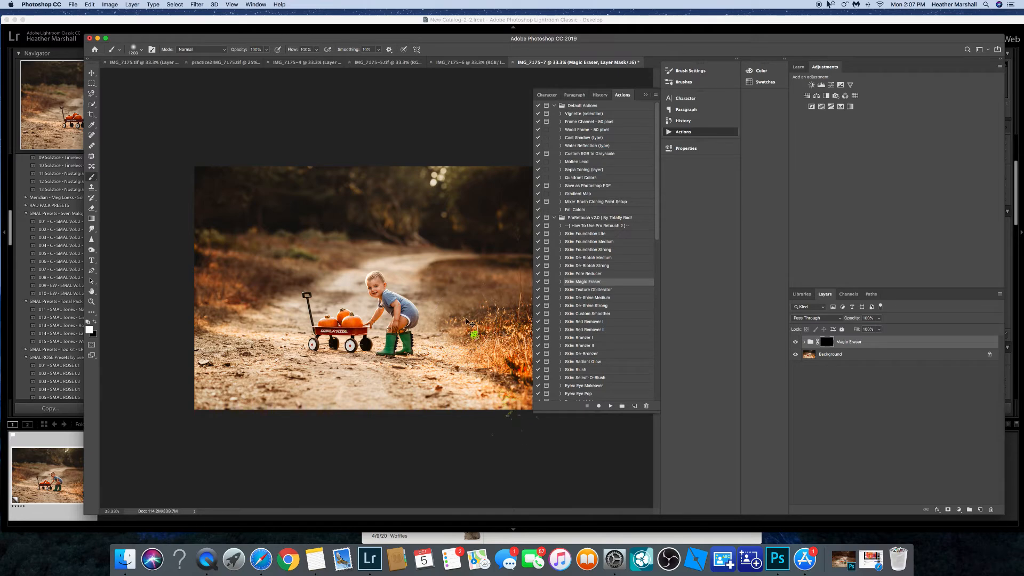
Reduce the brush size to 150 px for close work on the child's face.
{"action": "key", "text": "super+plus"}
{"action": "key", "text": "super+plus"}
{"action": "key", "text": "super+plus"}
{"action": "key", "text": "super+plus"}
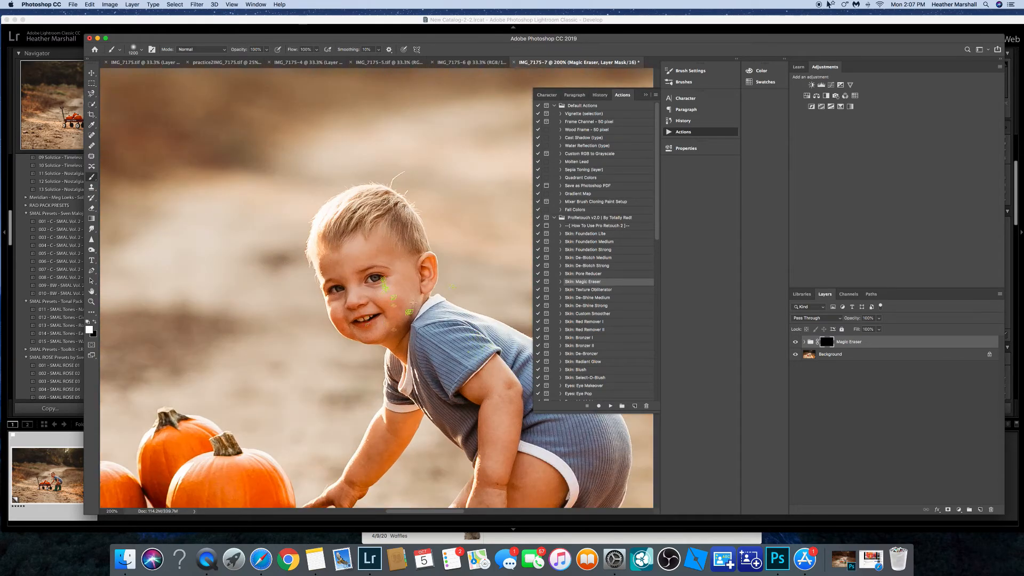
{"action": "key", "text": "bracketleft"}
{"action": "key", "text": "bracketleft"}
{"action": "key", "text": "bracketleft"}
{"action": "key", "text": "bracketleft"}
{"action": "key", "text": "bracketleft"}
{"action": "key", "text": "bracketleft"}
{"action": "key", "text": "bracketleft"}
{"action": "key", "text": "bracketleft"}
{"action": "key", "text": "bracketleft"}
{"action": "key", "text": "bracketleft"}
{"action": "key", "text": "bracketleft"}
{"action": "key", "text": "bracketleft"}
{"action": "key", "text": "bracketleft"}
{"action": "key", "text": "bracketleft"}
{"action": "key", "text": "bracketright"}
{"action": "key", "text": "bracketright"}
{"action": "key", "text": "bracketleft"}
{"action": "key", "text": "bracketleft"}
{"action": "key", "text": "bracketright"}
{"action": "key", "text": "bracketright"}
Try a dab of the brush at 100% hardness on the child's face and undo it.
{"action": "left_click", "coordinate": [140, 49]}
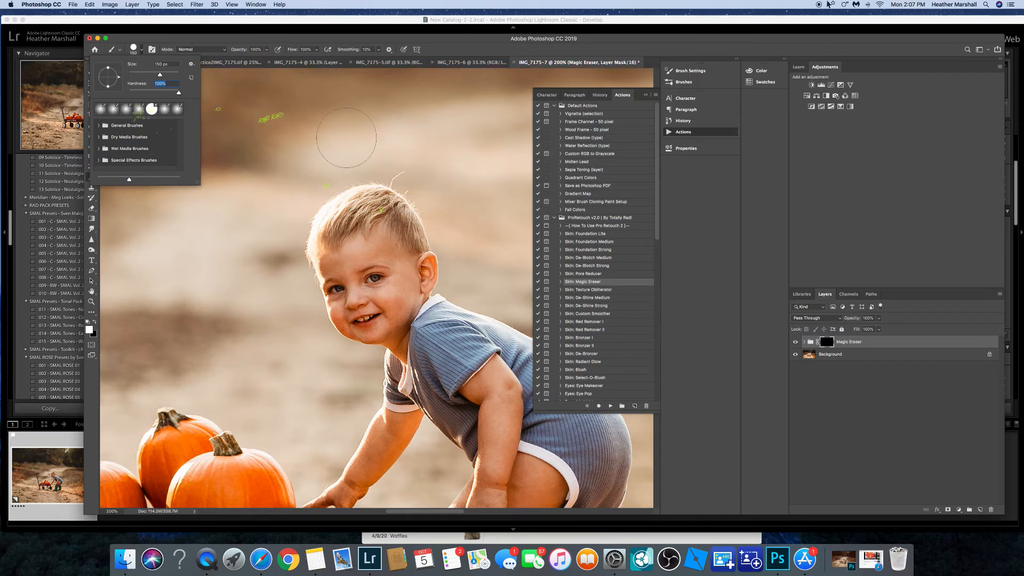
{"action": "left_click", "coordinate": [370, 298]}
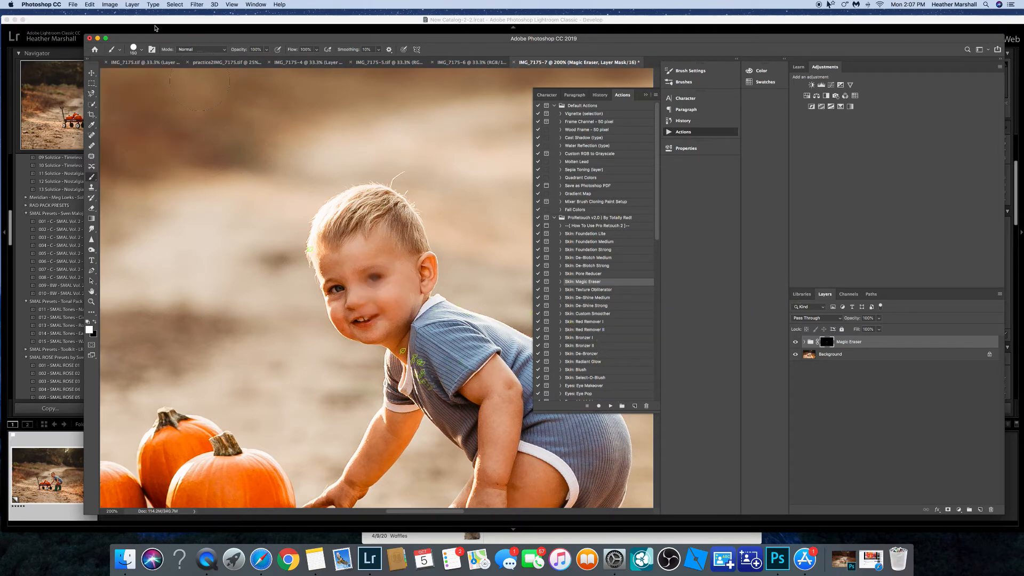
{"action": "left_click", "coordinate": [89, 4]}
{"action": "left_click", "coordinate": [99, 15]}
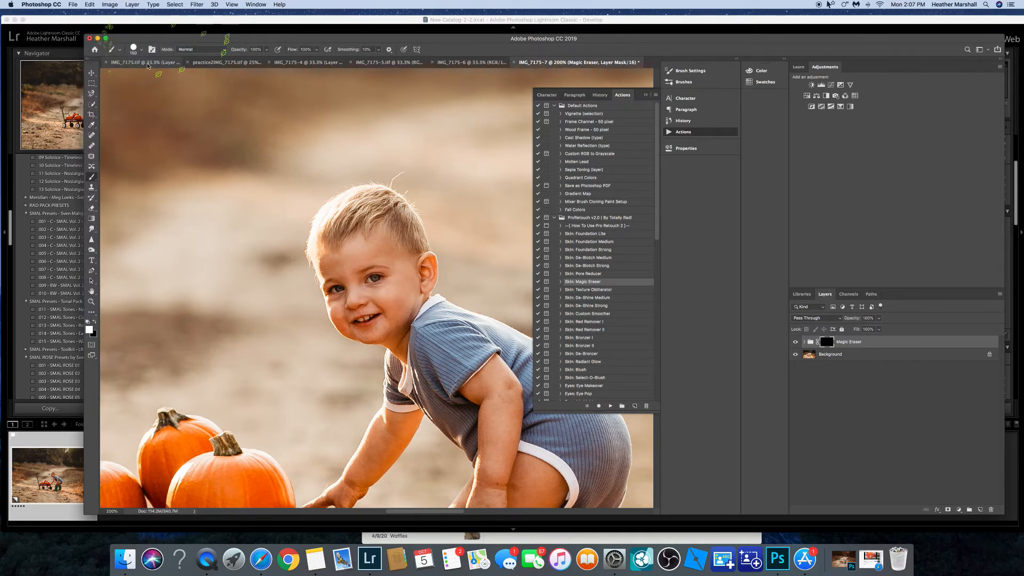
Set the brush hardness to 0%, reduce its size, and paint white on the Magic Eraser mask over the child's facial skin.
{"action": "left_click", "coordinate": [137, 49]}
{"action": "mouse_move", "coordinate": [157, 91]}
{"action": "left_mouse_down"}
{"action": "mouse_move", "coordinate": [167, 94]}
{"action": "mouse_move", "coordinate": [86, 98]}
{"action": "left_mouse_up"}
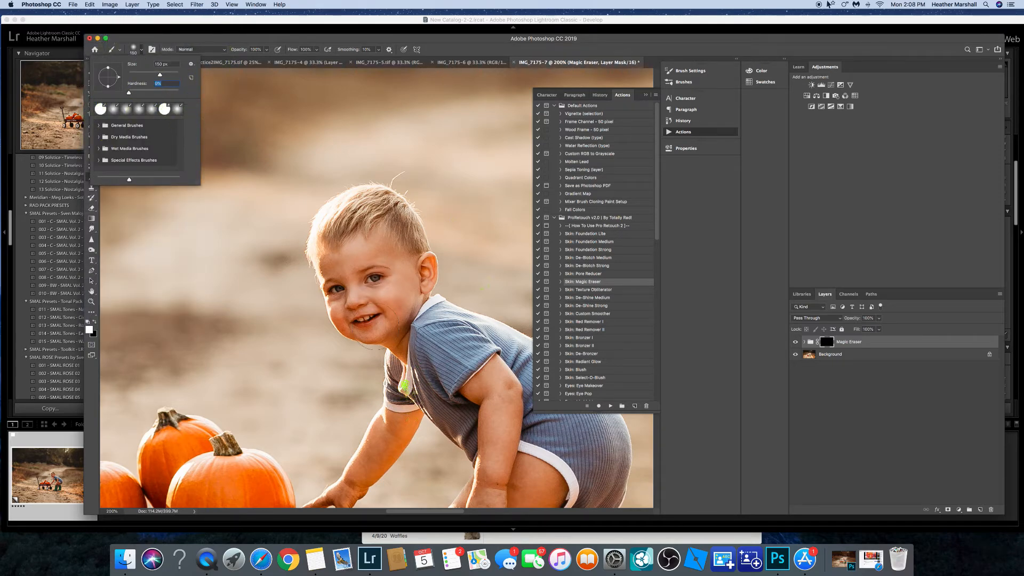
{"action": "left_click", "coordinate": [285, 157]}
{"action": "key", "text": "bracketleft"}
{"action": "key", "text": "bracketleft"}
{"action": "key", "text": "bracketleft"}
{"action": "mouse_move", "coordinate": [380, 295]}
{"action": "left_mouse_down"}
{"action": "mouse_move", "coordinate": [403, 287]}
{"action": "mouse_move", "coordinate": [401, 312]}
{"action": "mouse_move", "coordinate": [374, 336]}
{"action": "left_mouse_up"}
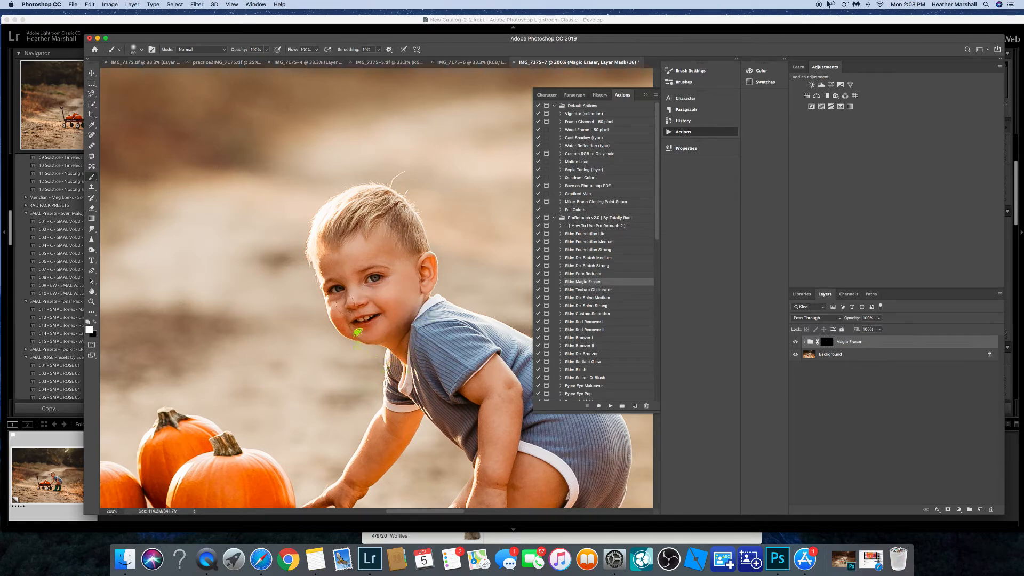
{"action": "mouse_move", "coordinate": [334, 308]}
{"action": "left_mouse_down"}
{"action": "mouse_move", "coordinate": [362, 290]}
{"action": "mouse_move", "coordinate": [350, 262]}
{"action": "mouse_move", "coordinate": [402, 256]}
{"action": "mouse_move", "coordinate": [396, 265]}
{"action": "left_mouse_up"}
{"action": "mouse_move", "coordinate": [328, 269]}
{"action": "left_mouse_down"}
{"action": "mouse_move", "coordinate": [336, 283]}
{"action": "mouse_move", "coordinate": [394, 254]}
{"action": "mouse_move", "coordinate": [407, 280]}
{"action": "mouse_move", "coordinate": [395, 315]}
{"action": "mouse_move", "coordinate": [366, 292]}
{"action": "mouse_move", "coordinate": [405, 335]}
{"action": "mouse_move", "coordinate": [393, 346]}
{"action": "mouse_move", "coordinate": [371, 335]}
{"action": "left_mouse_up"}
{"action": "mouse_move", "coordinate": [341, 316]}
{"action": "left_mouse_down"}
{"action": "mouse_move", "coordinate": [384, 320]}
{"action": "mouse_move", "coordinate": [346, 316]}
{"action": "mouse_move", "coordinate": [376, 305]}
{"action": "mouse_move", "coordinate": [350, 304]}
{"action": "mouse_move", "coordinate": [433, 302]}
{"action": "left_mouse_up"}
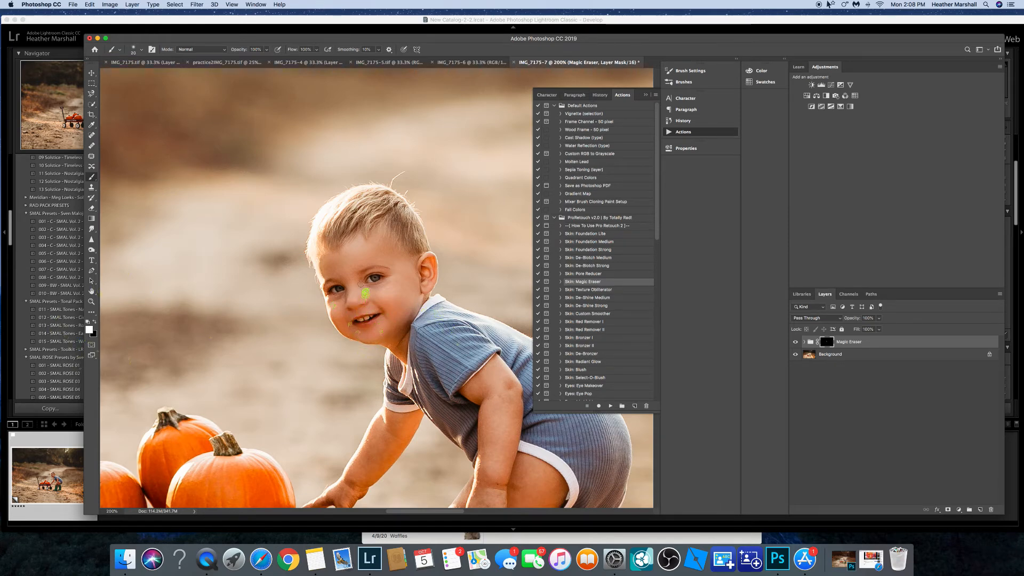
Paint black on the Magic Eraser mask over the child's mouth and teeth to restore their detail.
{"action": "left_click", "coordinate": [367, 292], "text": "super"}
{"action": "left_click", "coordinate": [95, 322]}
{"action": "left_click", "coordinate": [346, 341]}
{"action": "left_click", "coordinate": [358, 335]}
{"action": "left_click", "coordinate": [360, 339]}
{"action": "left_click_drag", "start_coordinate": [334, 345], "coordinate": [341, 360]}
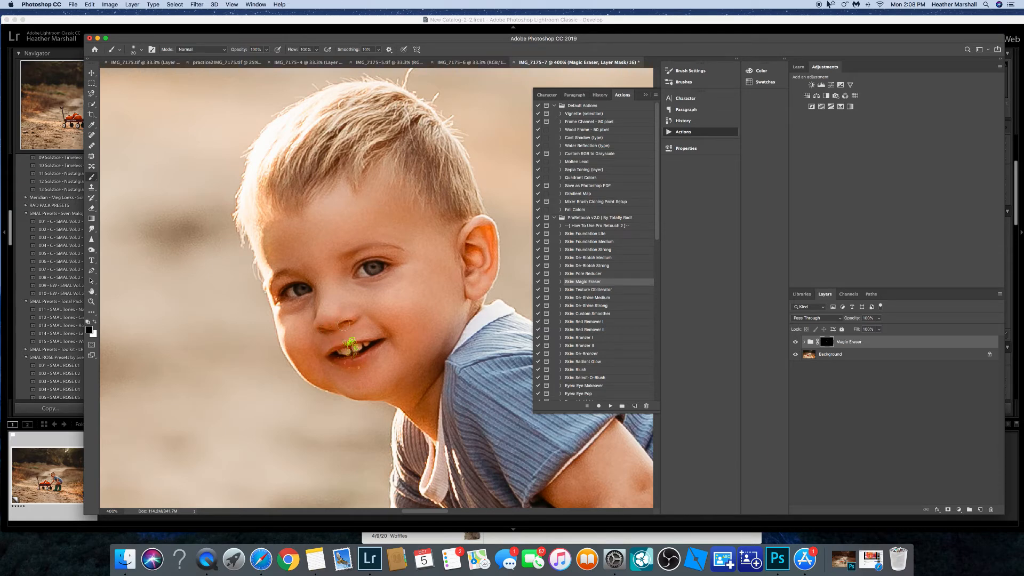
{"action": "mouse_move", "coordinate": [356, 344]}
{"action": "left_mouse_down"}
{"action": "mouse_move", "coordinate": [338, 357]}
{"action": "mouse_move", "coordinate": [370, 348]}
{"action": "mouse_move", "coordinate": [342, 355]}
{"action": "left_mouse_up"}
{"action": "key", "text": "super+0"}
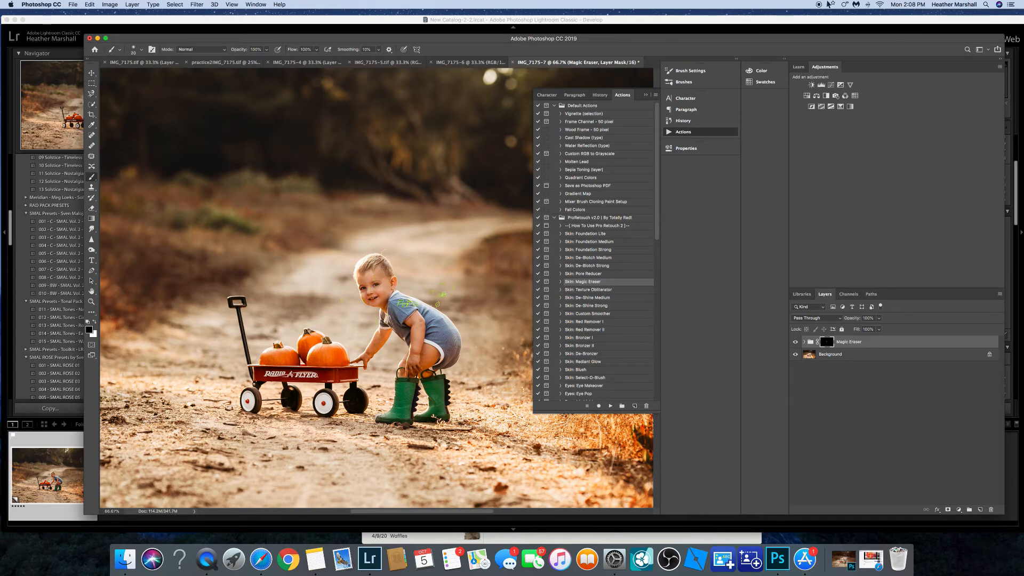
Enlarge the brush and paint white on the Magic Eraser mask over the child's bare leg to smooth the skin.
{"action": "scroll", "coordinate": [382, 300], "scroll_direction": "up", "scroll_amount": 5}
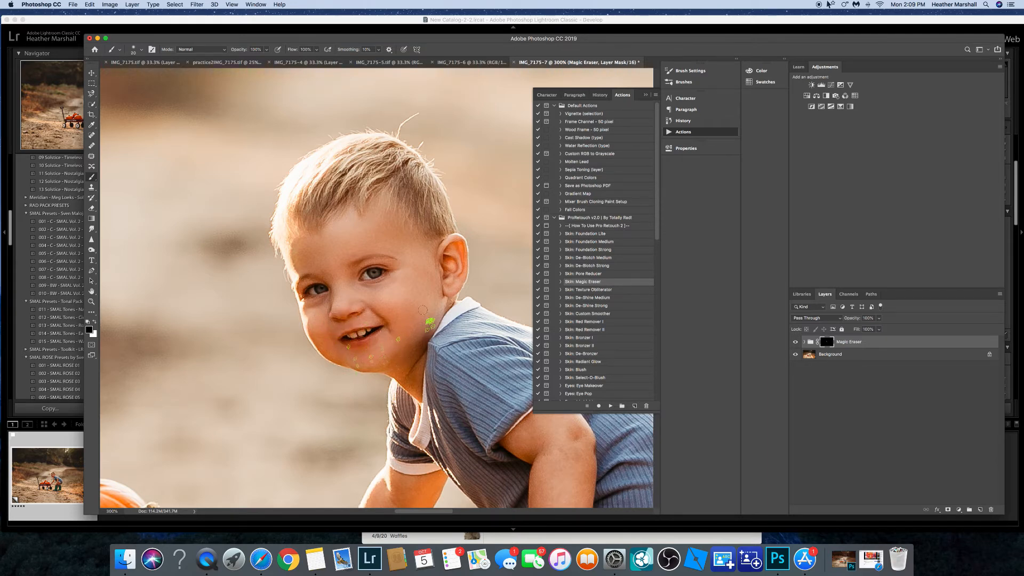
{"action": "key", "text": "super+minus"}
{"action": "key", "text": "super+minus"}
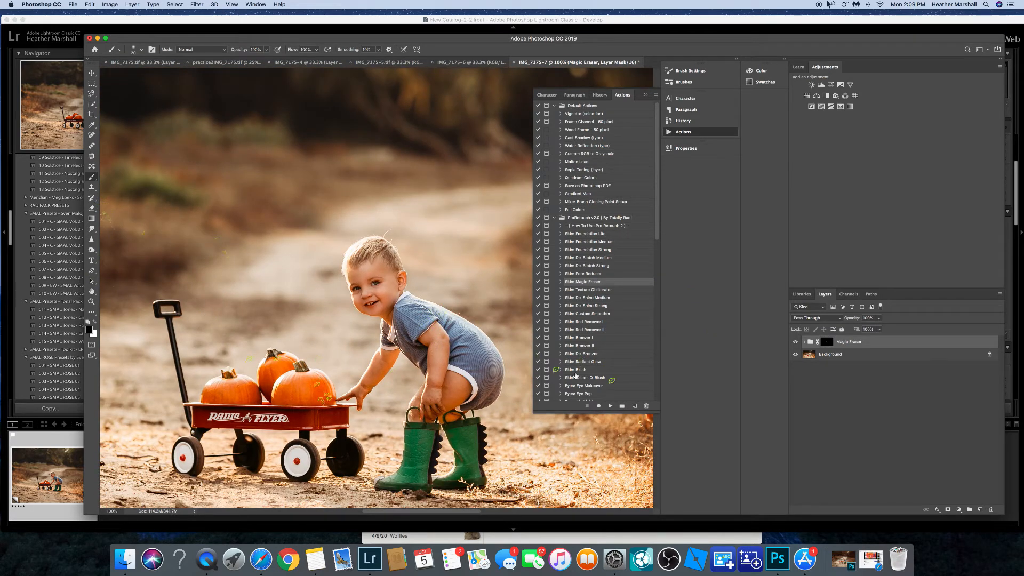
{"action": "key", "text": "bracketright"}
{"action": "key", "text": "bracketright"}
{"action": "key", "text": "bracketright"}
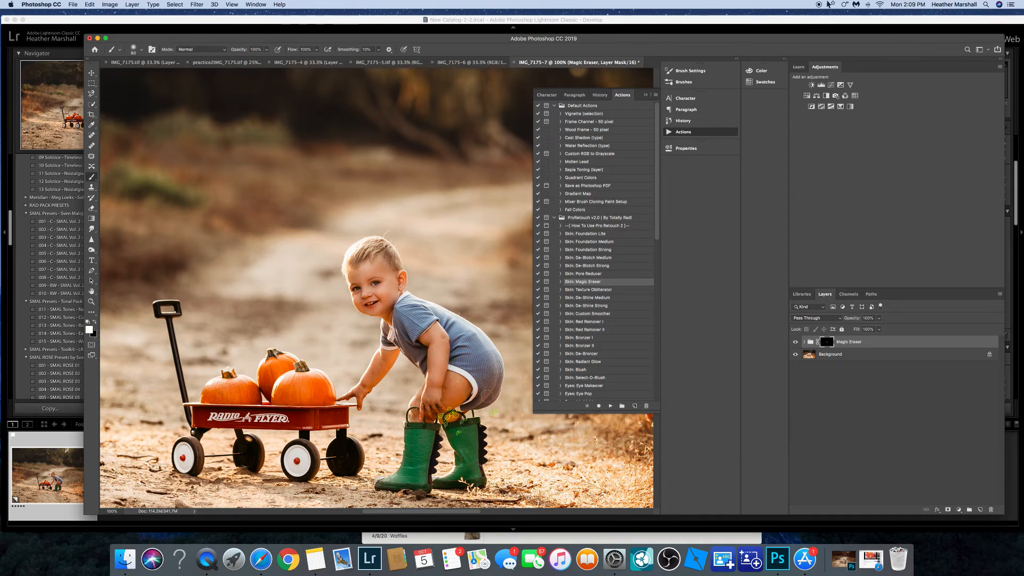
{"action": "key", "text": "super+plus"}
{"action": "key", "text": "super+plus"}
{"action": "key", "text": "super+plus"}
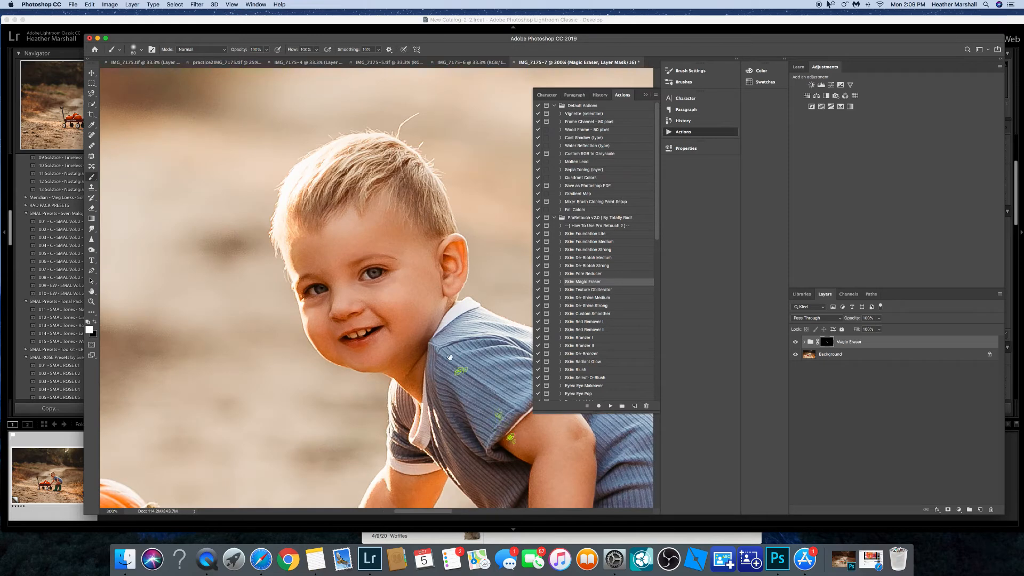
{"action": "left_click_drag", "start_coordinate": [491, 411], "coordinate": [342, 250]}
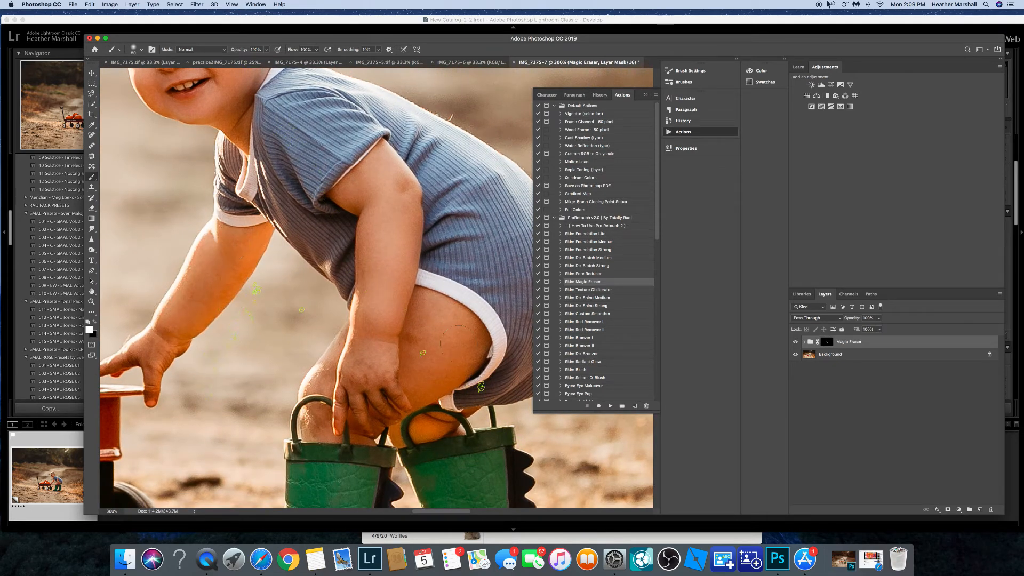
{"action": "left_click_drag", "start_coordinate": [448, 348], "coordinate": [393, 365]}
{"action": "key", "text": "super+0"}
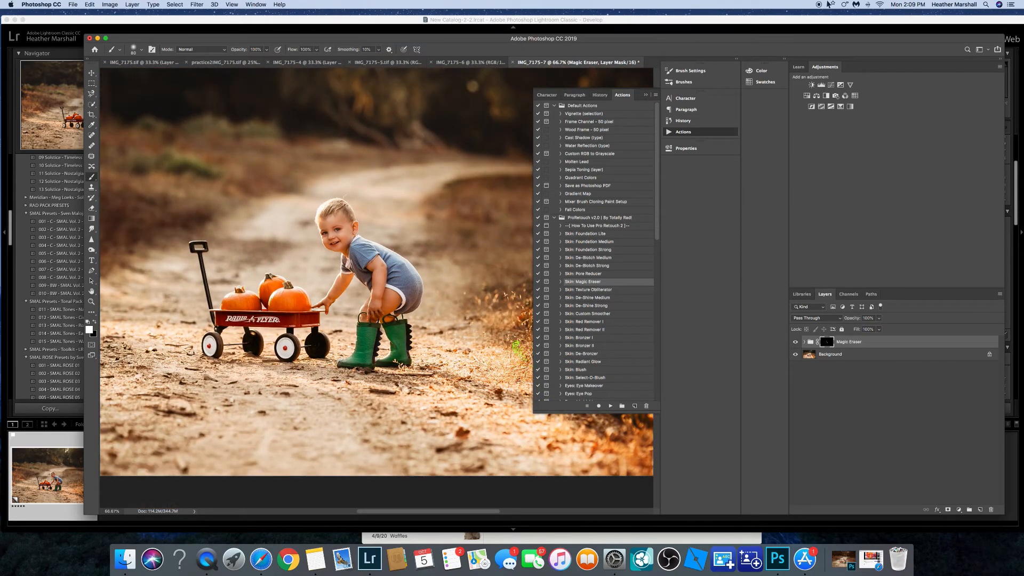
{"action": "key", "text": "super+minus"}
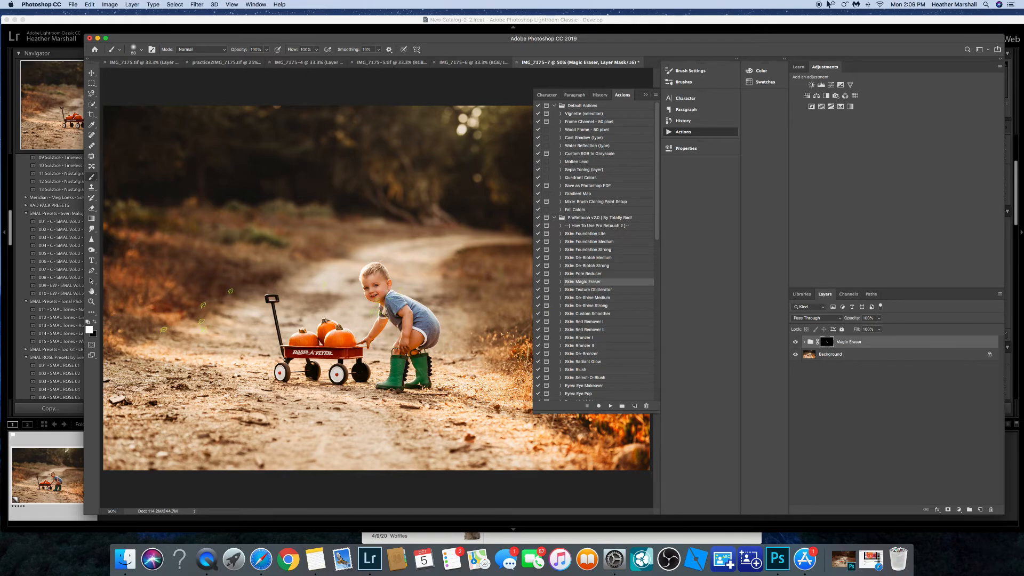
Switch to a black brush and reduce its size to about 40 for the Magic Eraser mask on the child's face.
{"action": "key", "text": "super+plus"}
{"action": "key", "text": "super+plus"}
{"action": "key", "text": "super+plus"}
{"action": "key", "text": "super+plus"}
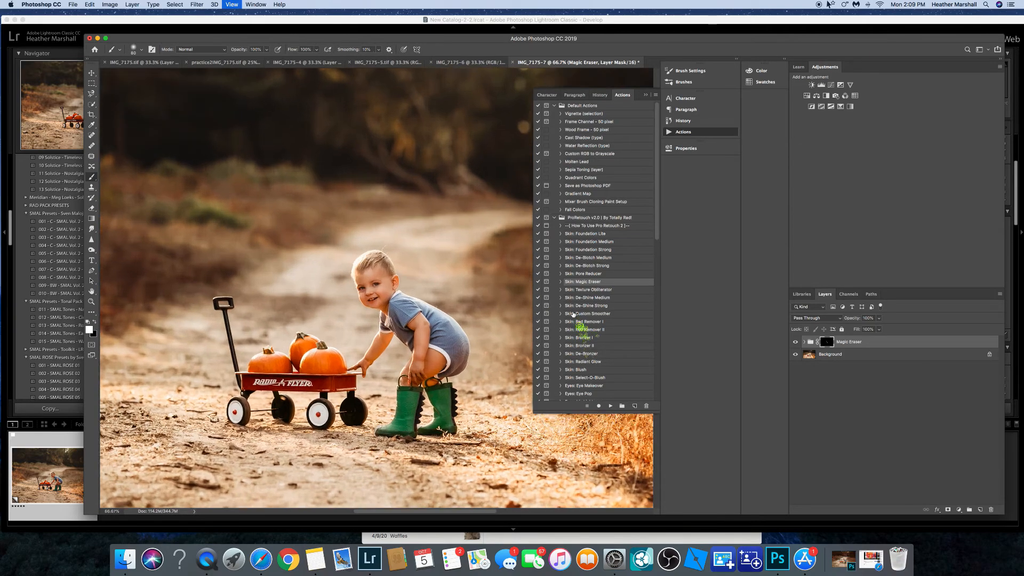
{"action": "key", "text": "x"}
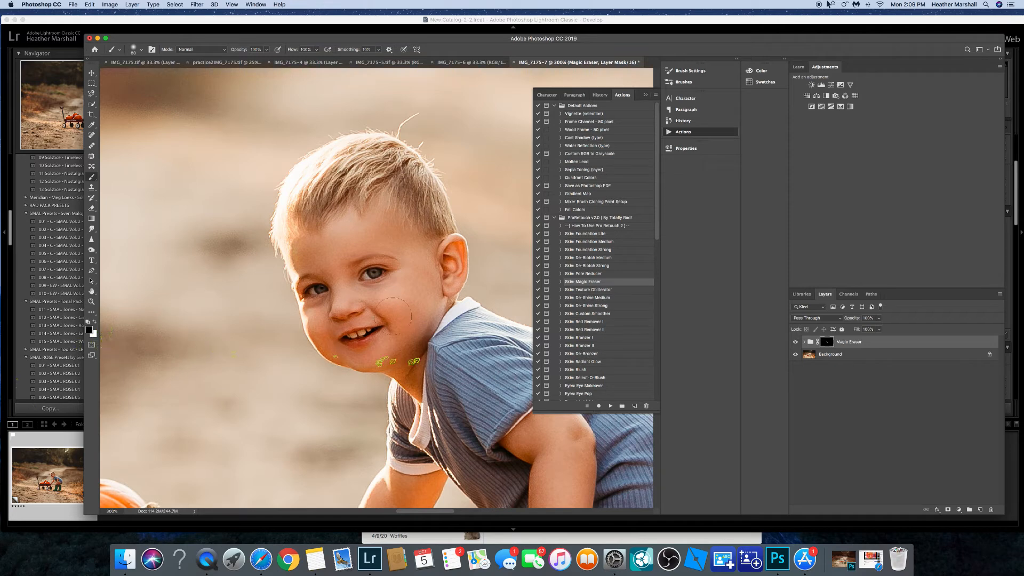
{"action": "key", "text": "bracketleft"}
{"action": "key", "text": "bracketleft"}
{"action": "key", "text": "bracketleft"}
{"action": "key", "text": "bracketleft"}
Flatten the image to merge the Magic Eraser group into the background.
{"action": "key", "text": "super+minus"}
{"action": "key", "text": "super+minus"}
{"action": "key", "text": "super+minus"}
{"action": "key", "text": "super+minus"}
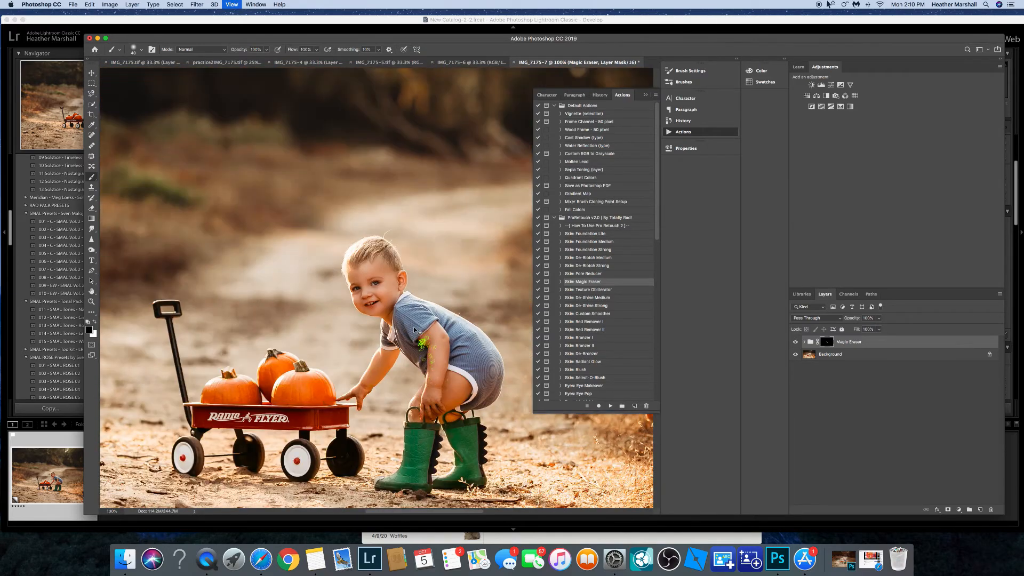
{"action": "key", "text": "super+minus"}
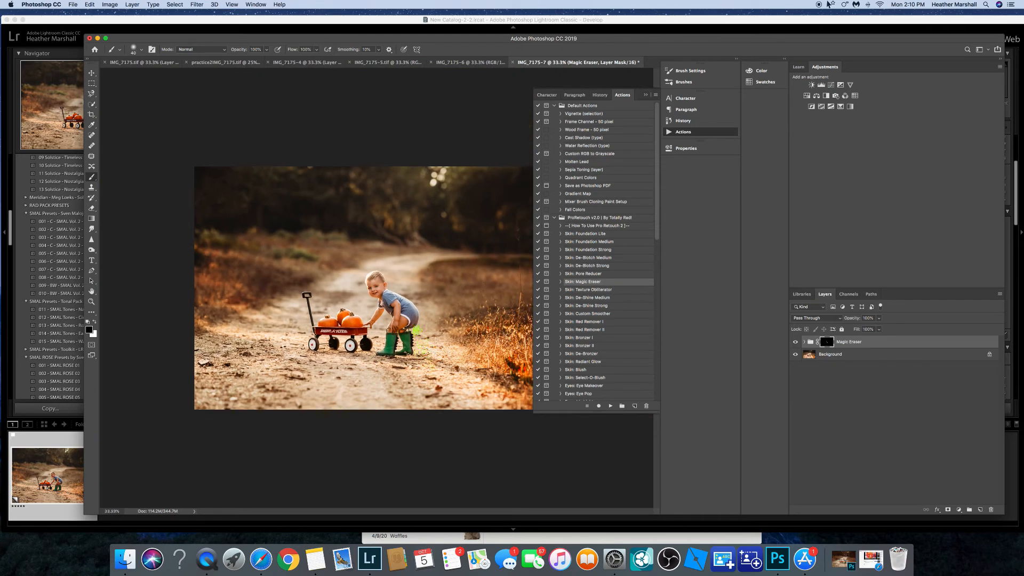
{"action": "left_click", "coordinate": [999, 293]}
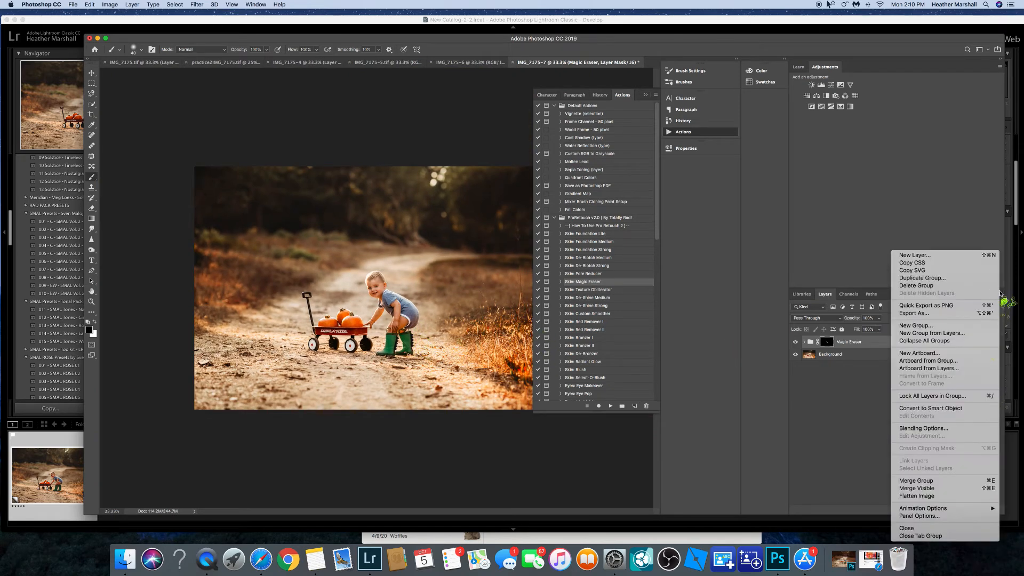
{"action": "left_click", "coordinate": [916, 495]}
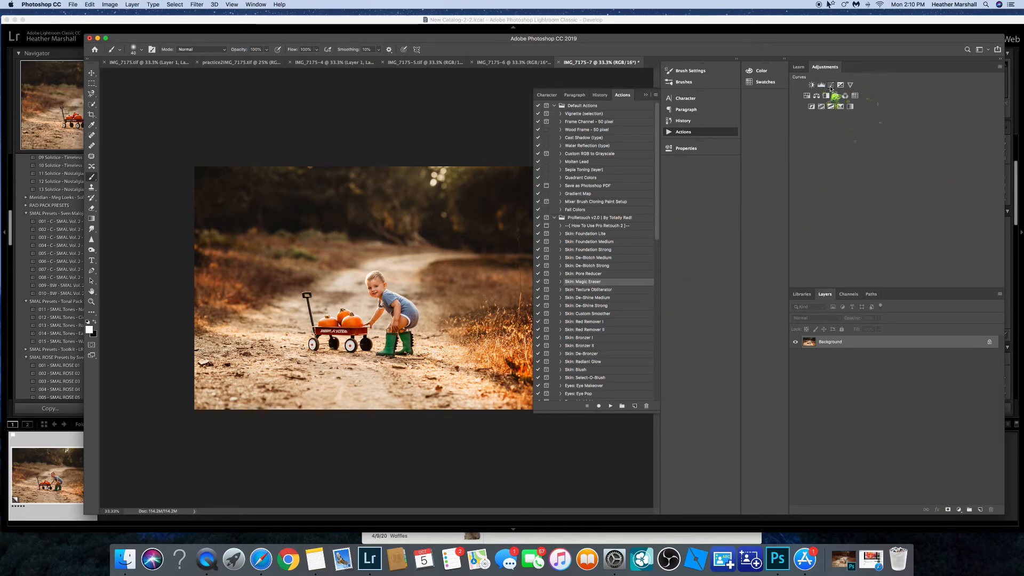
Add a Brightness/Contrast adjustment with slightly raised brightness and contrast at -7, and compare the photo with and without it.
{"action": "left_click", "coordinate": [812, 85]}
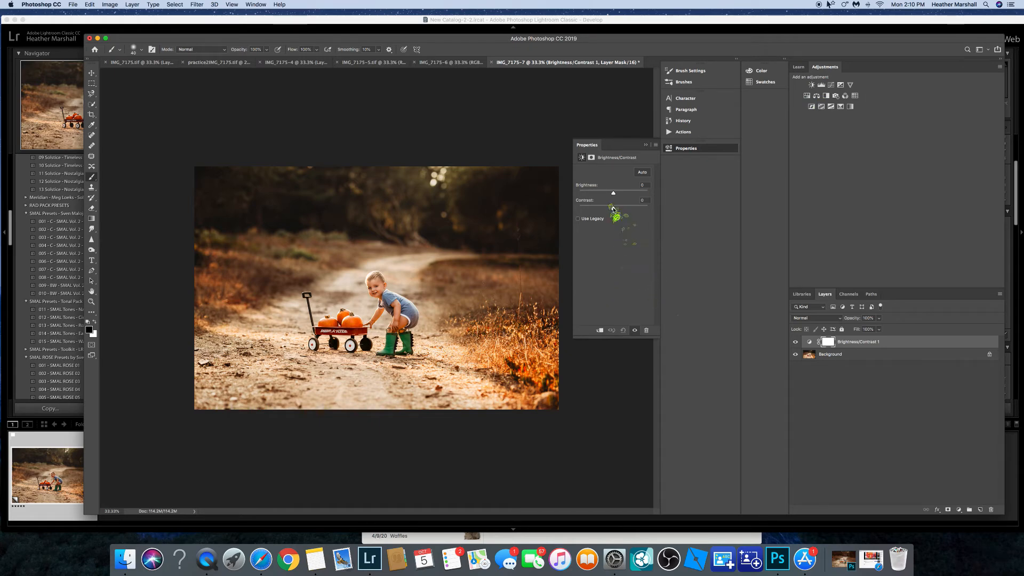
{"action": "left_click_drag", "start_coordinate": [614, 209], "coordinate": [609, 209]}
{"action": "left_click", "coordinate": [795, 342]}
{"action": "left_click", "coordinate": [798, 342]}
{"action": "left_click", "coordinate": [797, 343]}
{"action": "left_click", "coordinate": [798, 343]}
Limit the Brightness/Contrast adjustment to the child and wagon by painting white on its inverted mask, and flatten the image.
{"action": "key", "text": "super+i"}
{"action": "left_click", "coordinate": [94, 321]}
{"action": "left_click", "coordinate": [999, 294]}
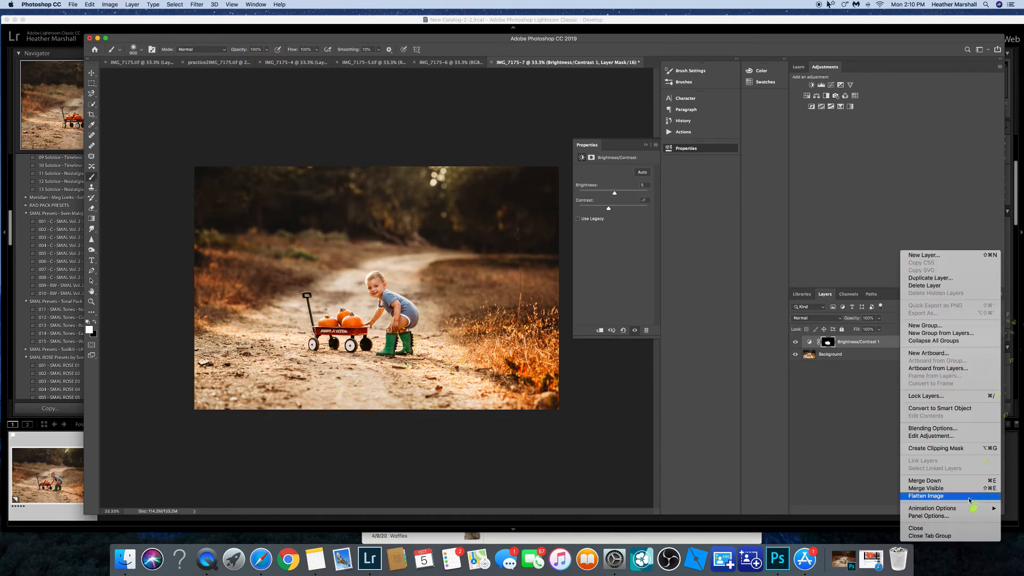
{"action": "left_click", "coordinate": [953, 495]}
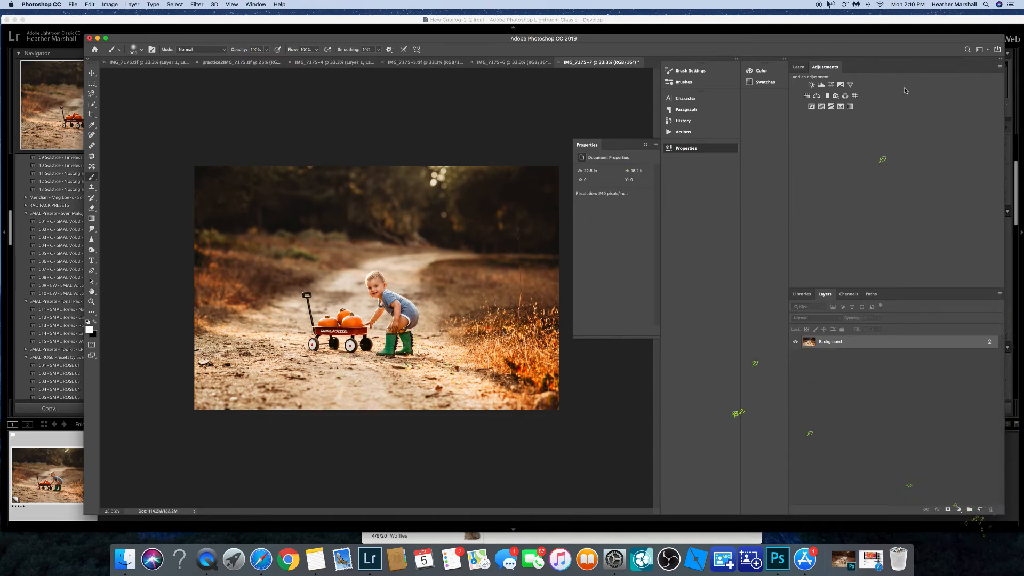
Add a Curves adjustment that darkens the midtones, with the black point at input 0 and output 0.
{"action": "left_click", "coordinate": [830, 85]}
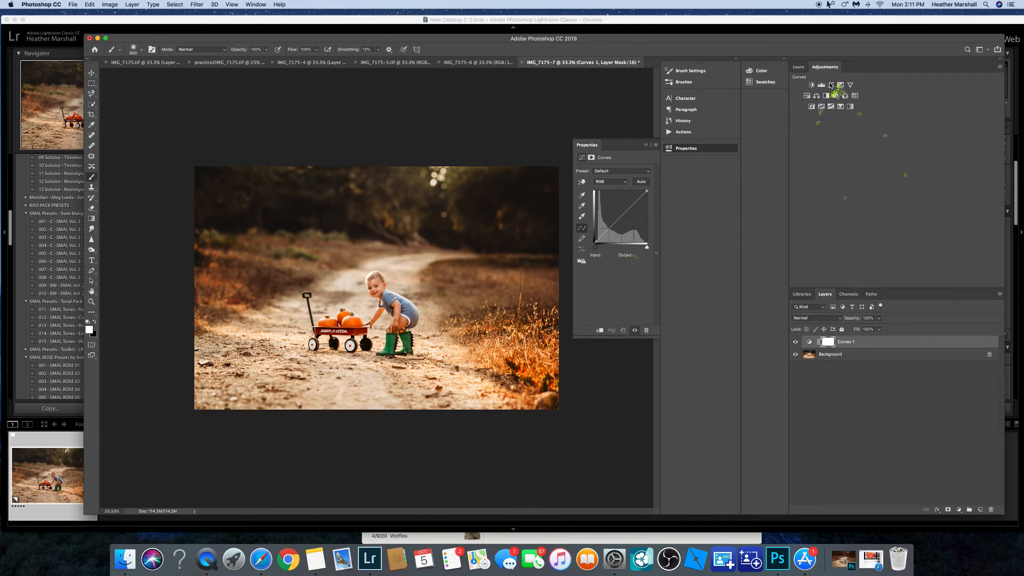
{"action": "left_click", "coordinate": [621, 217]}
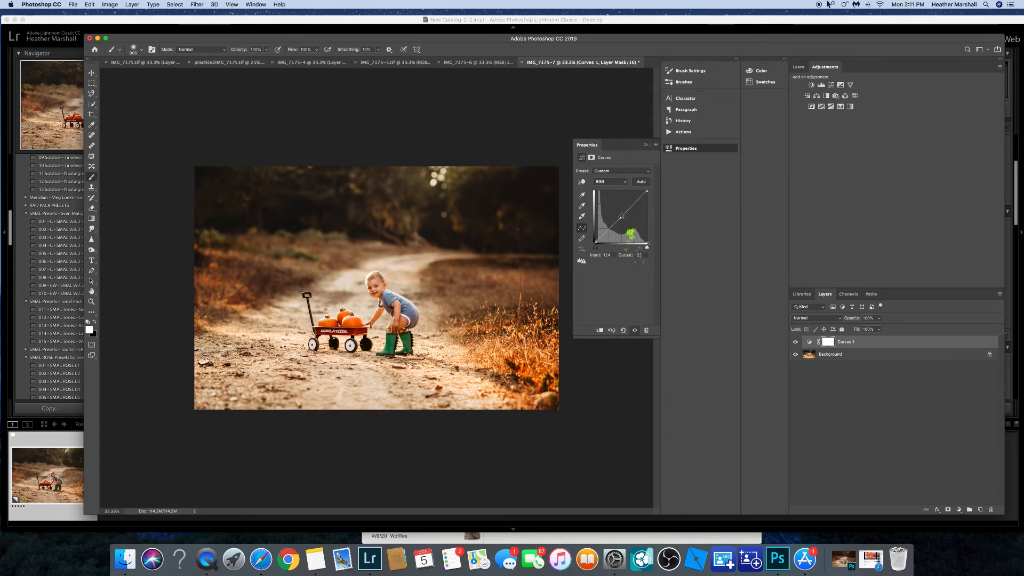
{"action": "left_click_drag", "start_coordinate": [620, 217], "coordinate": [623, 222]}
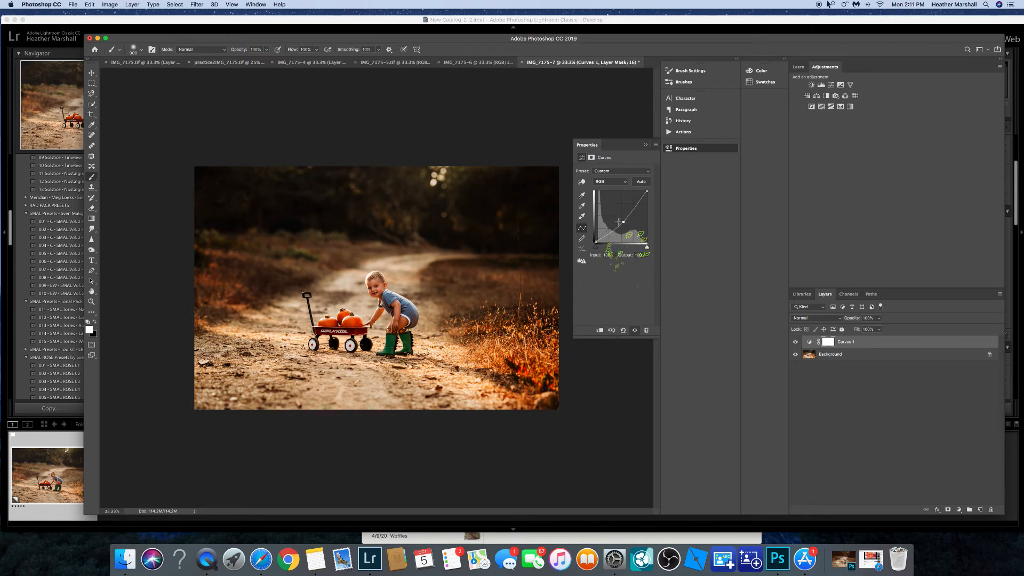
{"action": "left_click_drag", "start_coordinate": [595, 241], "coordinate": [595, 243]}
Enlarge the brush and mask the Curves darkening off the child, wagon and foreground path with black, touching up the edges with white.
{"action": "left_click", "coordinate": [95, 322]}
{"action": "key", "text": "bracketright"}
{"action": "key", "text": "bracketright"}
{"action": "key", "text": "bracketright"}
{"action": "key", "text": "bracketright"}
{"action": "key", "text": "bracketright"}
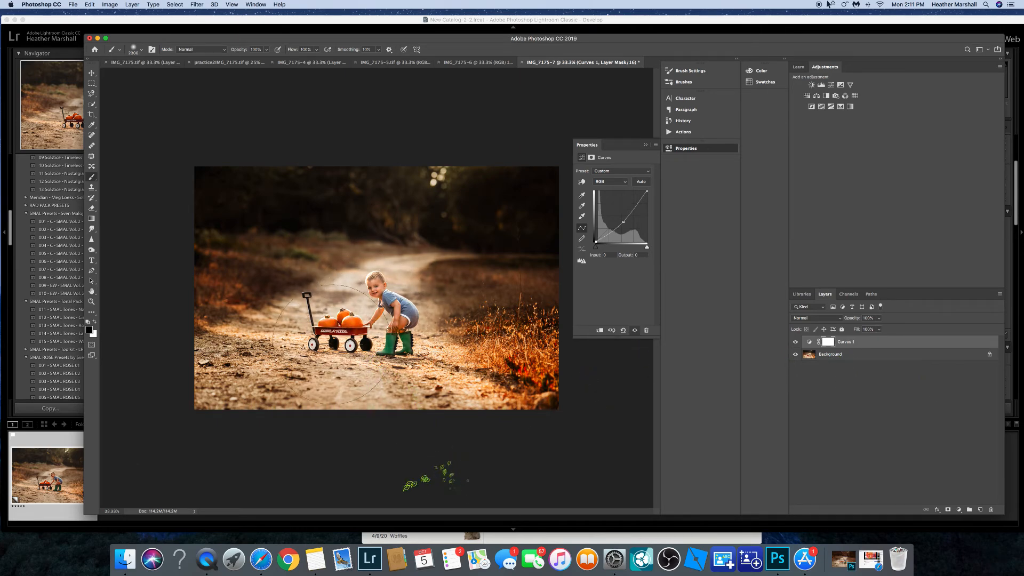
{"action": "left_click_drag", "start_coordinate": [301, 354], "coordinate": [261, 384]}
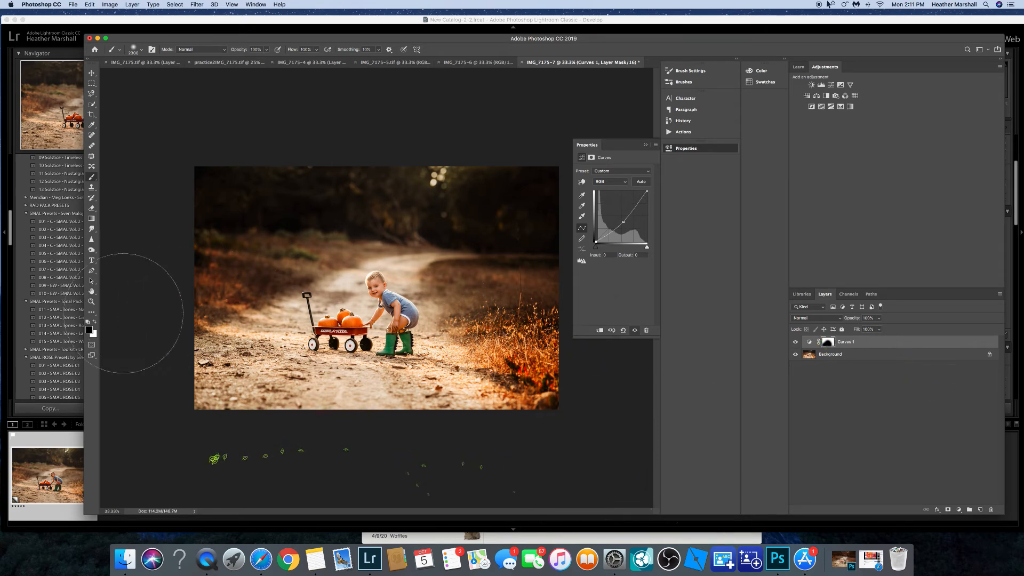
{"action": "left_click", "coordinate": [95, 323]}
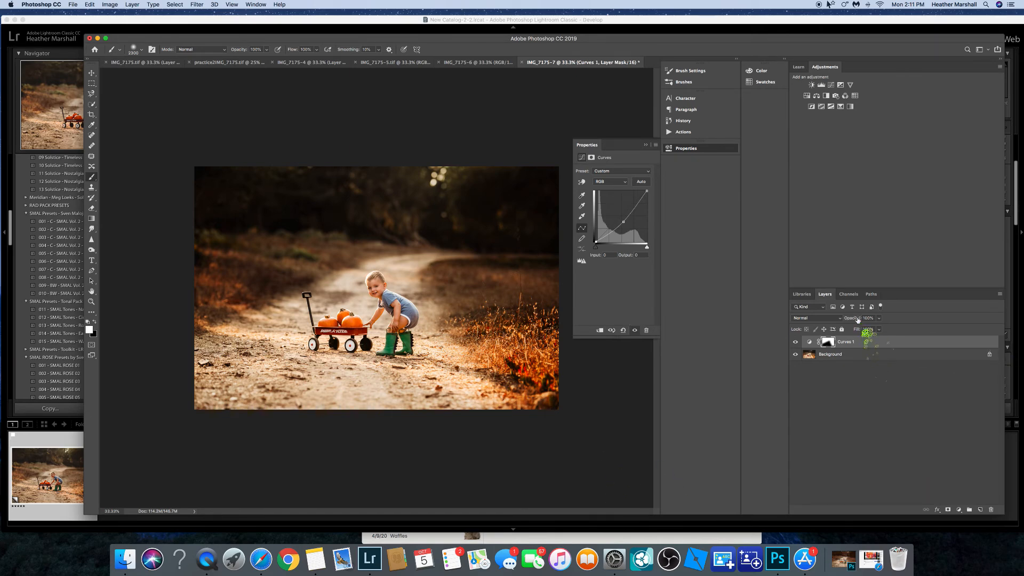
Lower the Curves layer's opacity to about 78% and flatten the image.
{"action": "left_click_drag", "start_coordinate": [857, 319], "coordinate": [847, 321]}
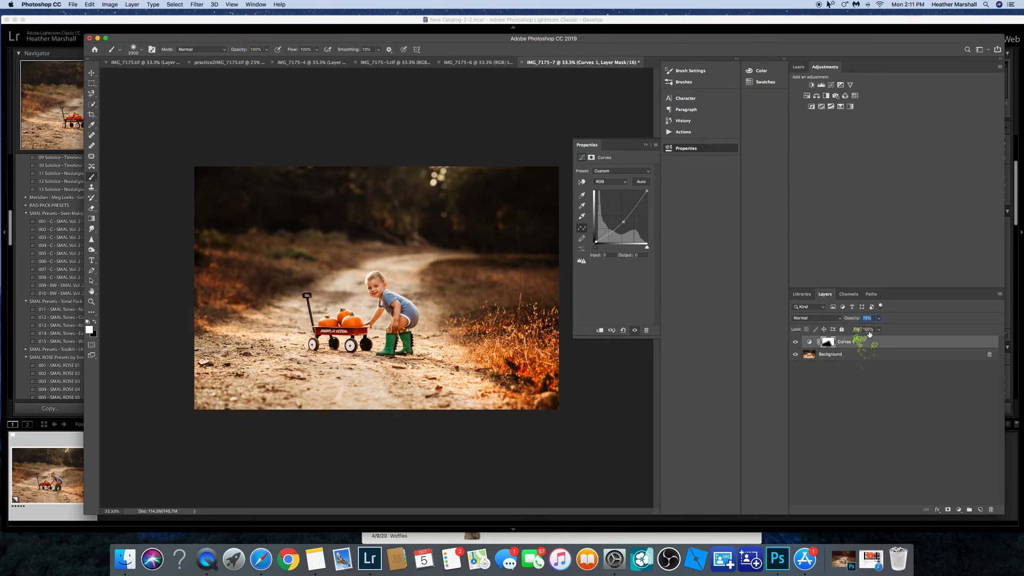
{"action": "left_click", "coordinate": [999, 293]}
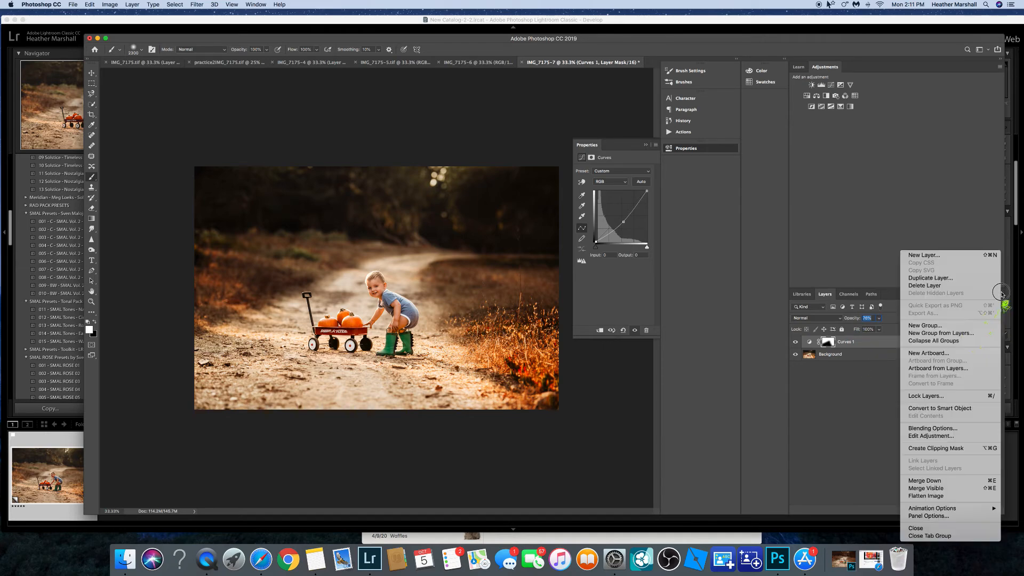
{"action": "left_click", "coordinate": [919, 497]}
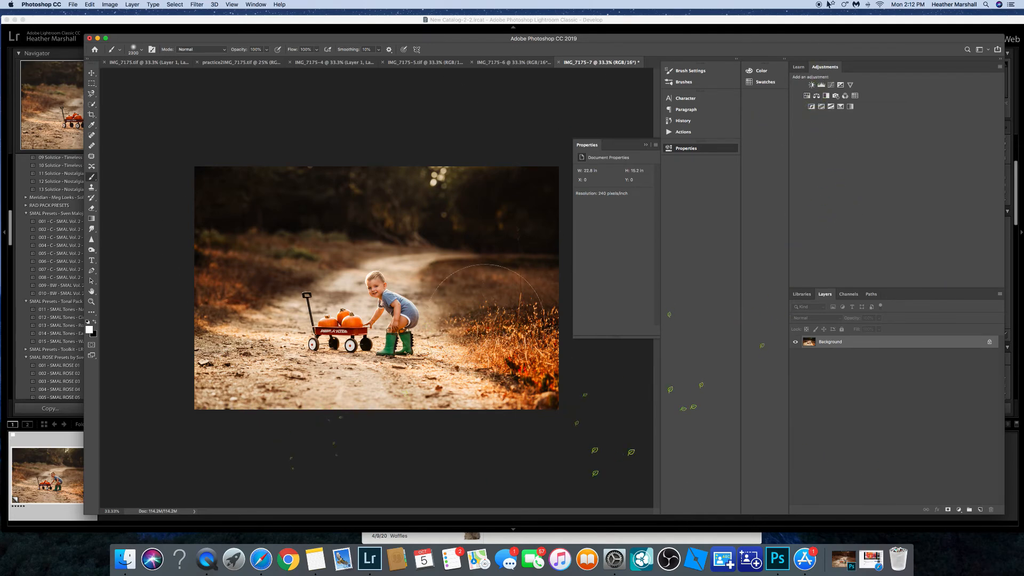
Add a Color Balance adjustment with midtones at red +12 and yellow -20, and compare the photo with and without it.
{"action": "left_click", "coordinate": [816, 96]}
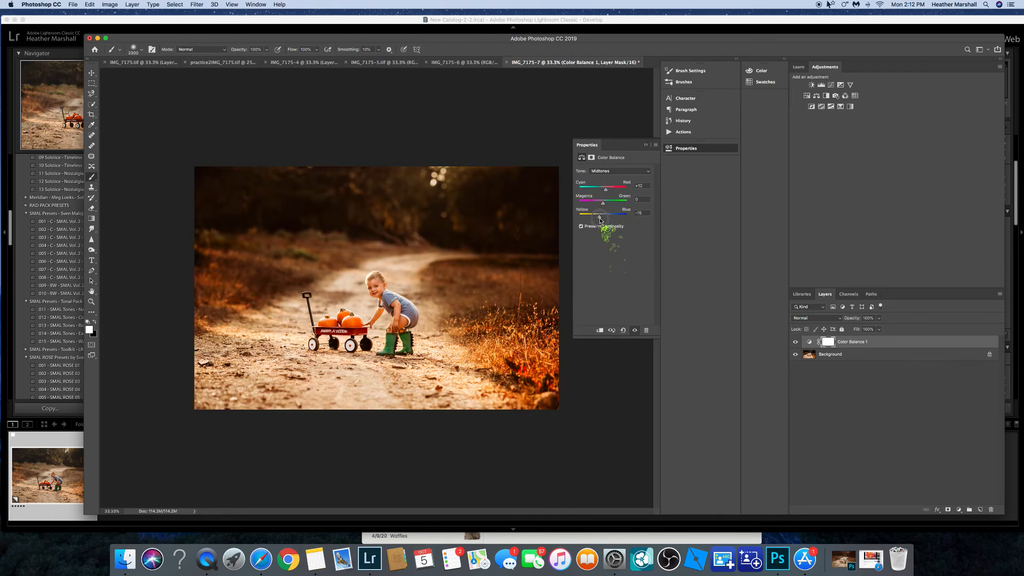
{"action": "left_click_drag", "start_coordinate": [600, 216], "coordinate": [598, 218]}
{"action": "left_click", "coordinate": [795, 343]}
{"action": "left_click", "coordinate": [795, 343]}
{"action": "left_click", "coordinate": [795, 343]}
{"action": "left_click", "coordinate": [796, 342]}
Lower the Color Balance layer's opacity to 59% and paint the effect into the background trees on its mask.
{"action": "left_click_drag", "start_coordinate": [856, 318], "coordinate": [838, 319]}
{"action": "mouse_move", "coordinate": [527, 229]}
{"action": "left_mouse_down"}
{"action": "mouse_move", "coordinate": [507, 214]}
{"action": "mouse_move", "coordinate": [501, 241]}
{"action": "mouse_move", "coordinate": [317, 188]}
{"action": "left_mouse_up"}
{"action": "left_click", "coordinate": [795, 342]}
{"action": "left_click", "coordinate": [796, 343]}
{"action": "left_click", "coordinate": [999, 294]}
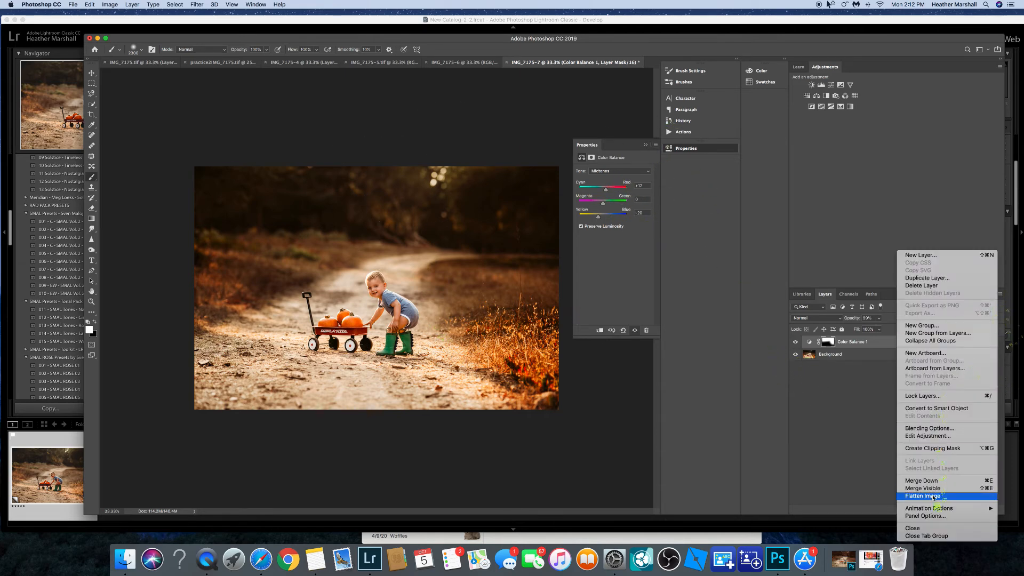
{"action": "left_click", "coordinate": [629, 172]}
Try shifting the Color Balance shadows toward blue at +12, and reset the shadow values to 0.
{"action": "left_click", "coordinate": [630, 172]}
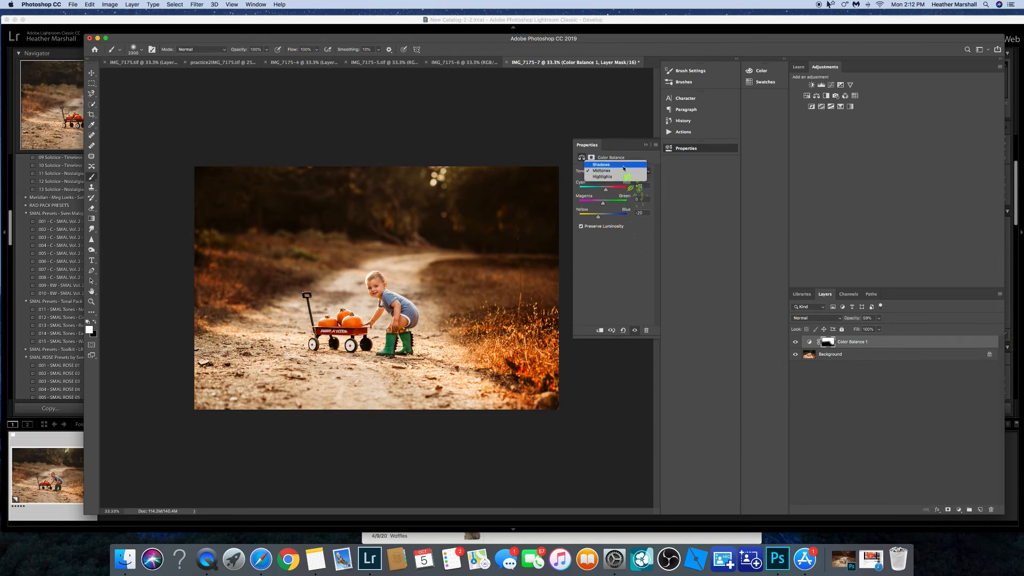
{"action": "left_click", "coordinate": [623, 164]}
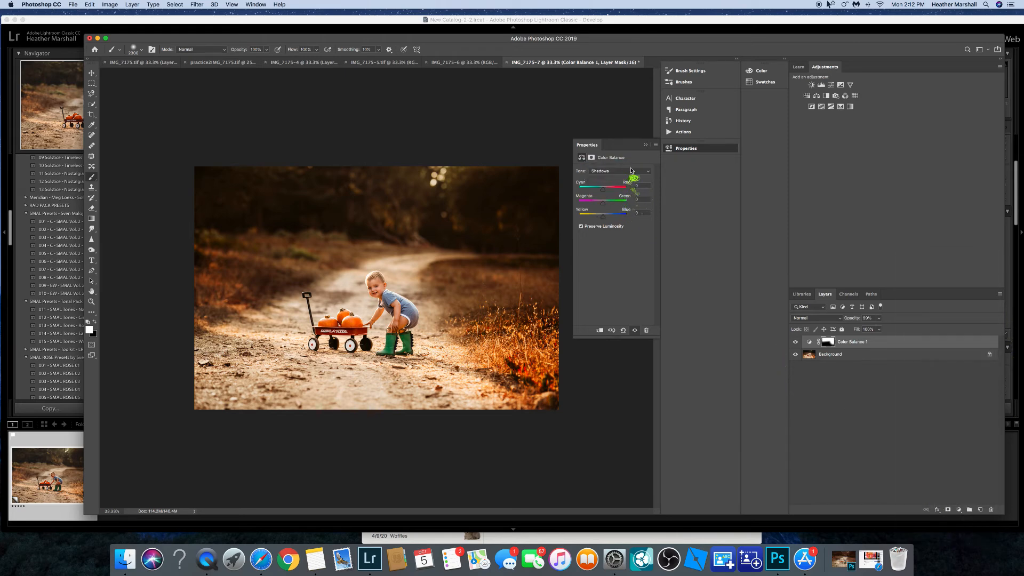
{"action": "left_click_drag", "start_coordinate": [603, 189], "coordinate": [605, 217]}
{"action": "type", "text": "0"}
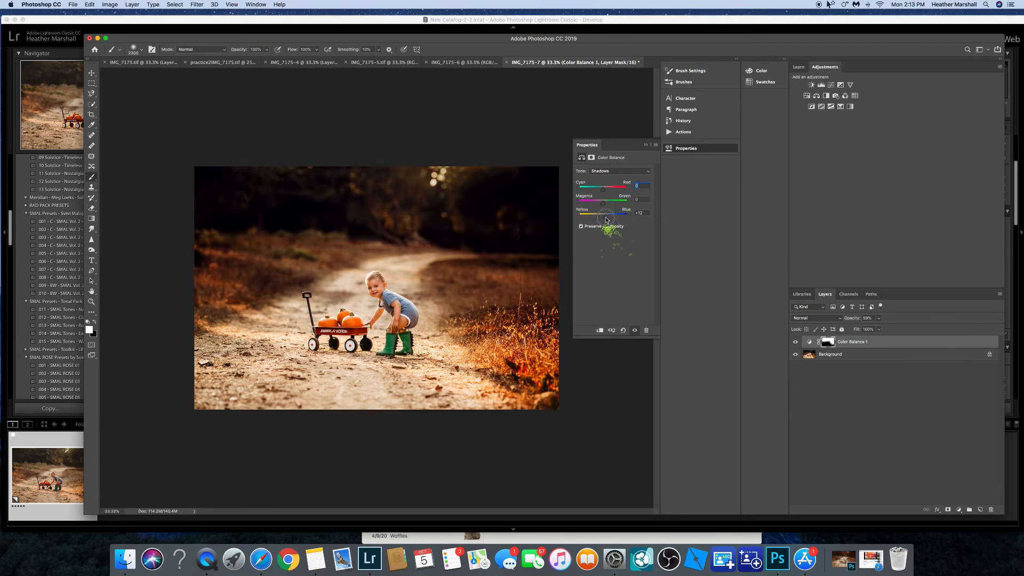
{"action": "left_click", "coordinate": [640, 212]}
{"action": "type", "text": "0"}
Try shifting the Color Balance highlights, reset their values to 0, and return to the midtones.
{"action": "left_click", "coordinate": [607, 171]}
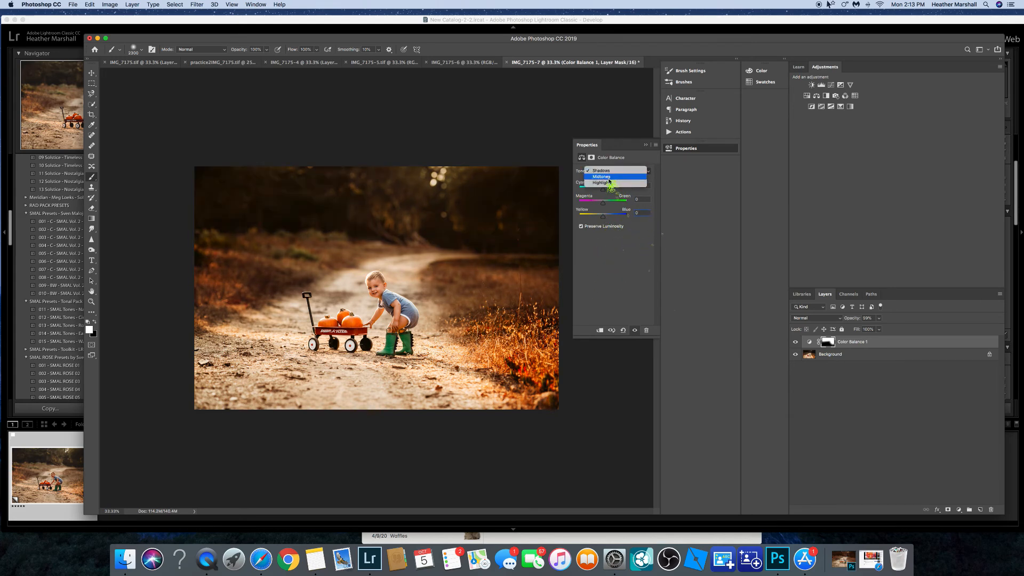
{"action": "left_click", "coordinate": [609, 183]}
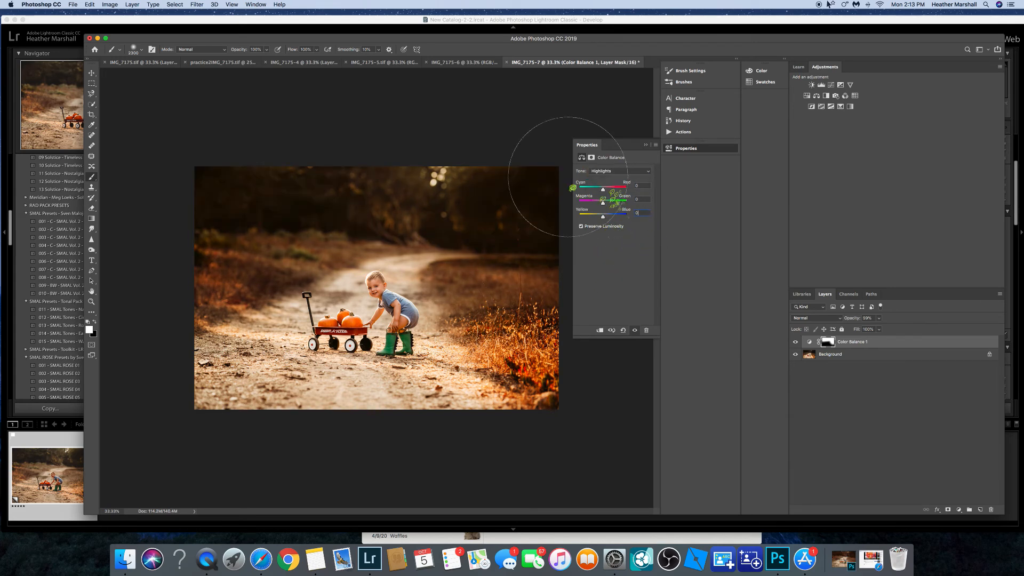
{"action": "left_click_drag", "start_coordinate": [605, 192], "coordinate": [604, 219]}
{"action": "left_click", "coordinate": [609, 190]}
{"action": "left_click", "coordinate": [647, 212]}
{"action": "left_click", "coordinate": [643, 172]}
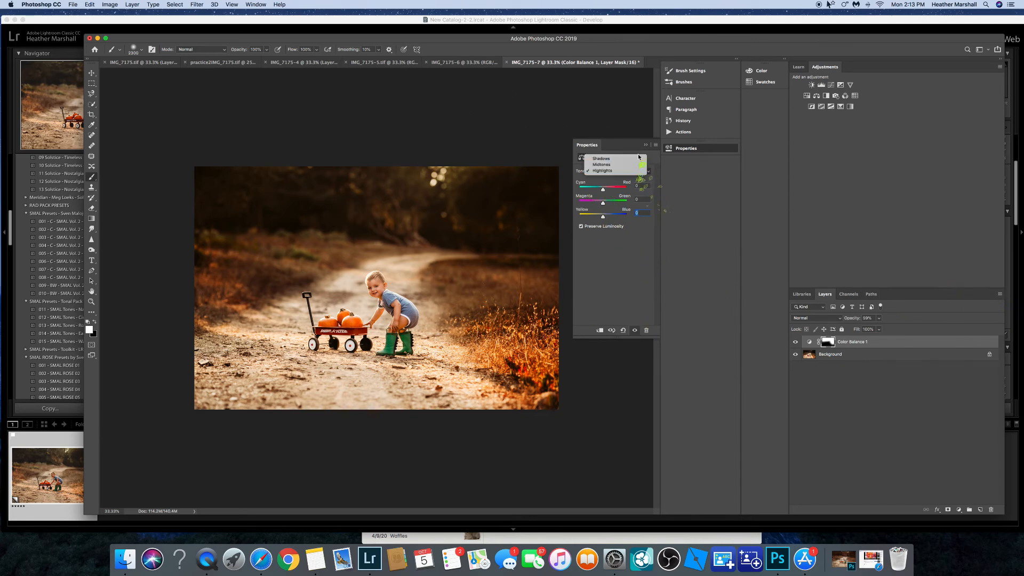
{"action": "left_click", "coordinate": [635, 153]}
{"action": "left_click", "coordinate": [643, 171]}
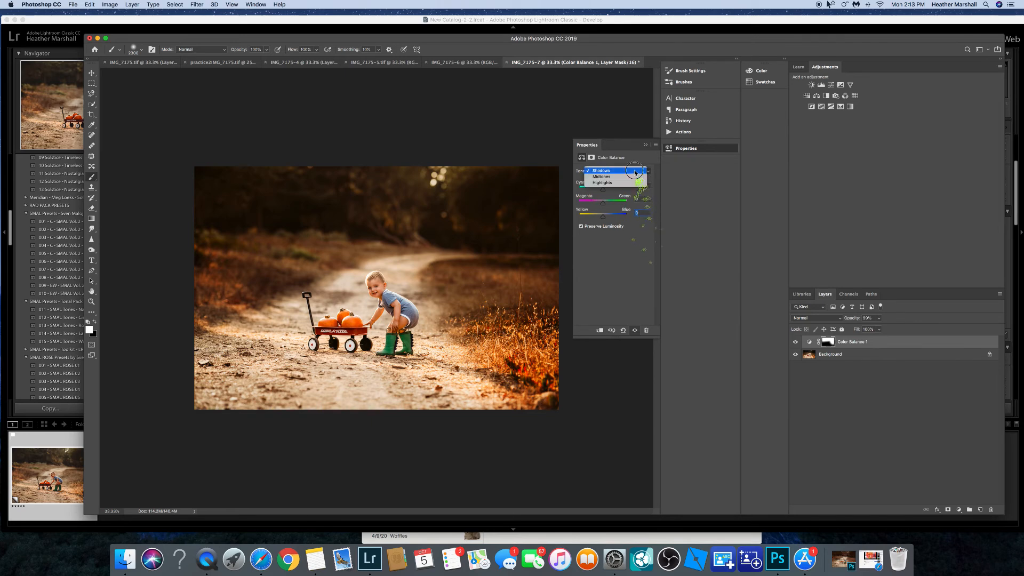
{"action": "left_click", "coordinate": [640, 182]}
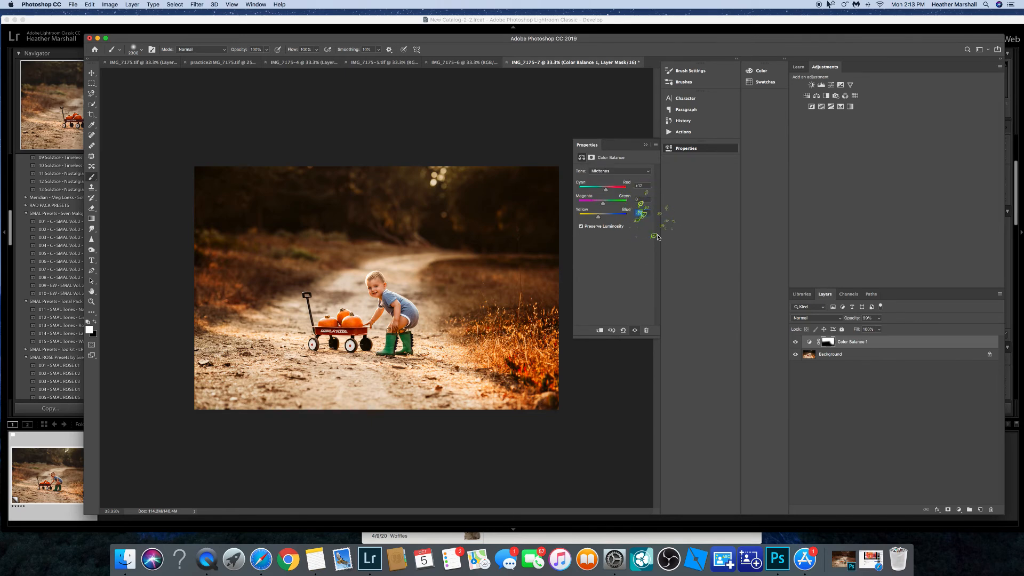
Merge the visible layers and add a Color Balance adjustment with highlights shifted slightly toward red at reduced layer opacity.
{"action": "left_click", "coordinate": [999, 293]}
{"action": "left_click", "coordinate": [961, 489]}
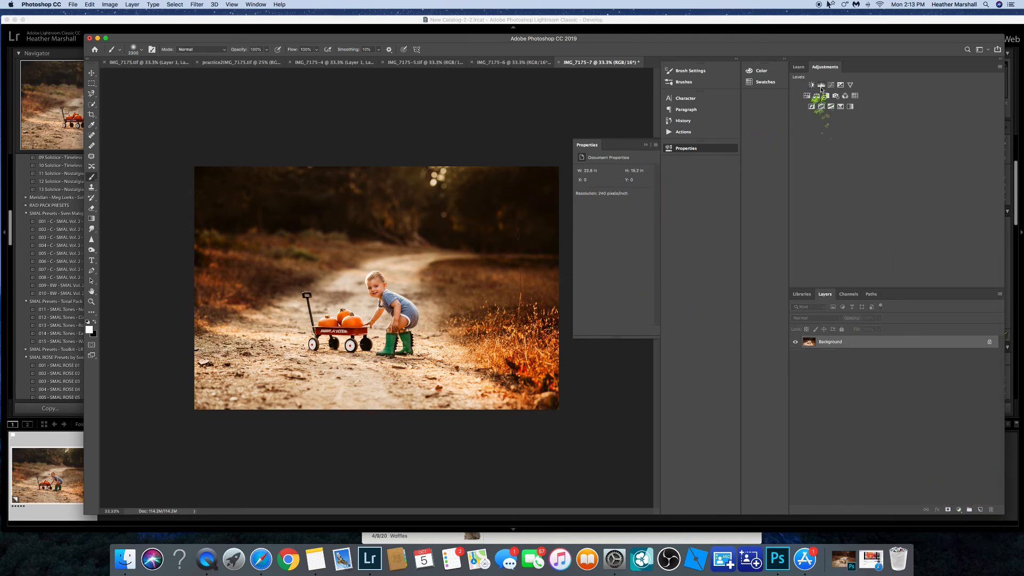
{"action": "left_click", "coordinate": [816, 96]}
{"action": "left_click", "coordinate": [611, 170]}
{"action": "left_click", "coordinate": [613, 178]}
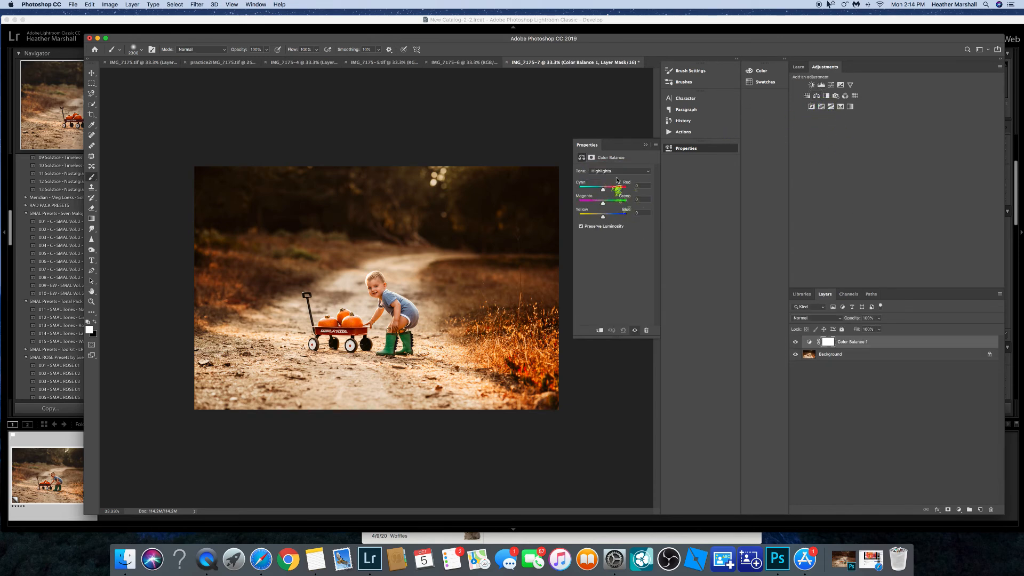
{"action": "left_click_drag", "start_coordinate": [603, 191], "coordinate": [605, 190]}
{"action": "left_click_drag", "start_coordinate": [858, 319], "coordinate": [850, 320]}
{"action": "left_click_drag", "start_coordinate": [850, 323], "coordinate": [852, 321]}
Paint black on the highlights Color Balance mask over the child and wagon, and flatten the image.
{"action": "left_click", "coordinate": [95, 322]}
{"action": "mouse_move", "coordinate": [361, 320]}
{"action": "left_mouse_down"}
{"action": "mouse_move", "coordinate": [397, 351]}
{"action": "mouse_move", "coordinate": [385, 332]}
{"action": "left_mouse_up"}
{"action": "left_click", "coordinate": [999, 294]}
{"action": "left_click", "coordinate": [953, 495]}
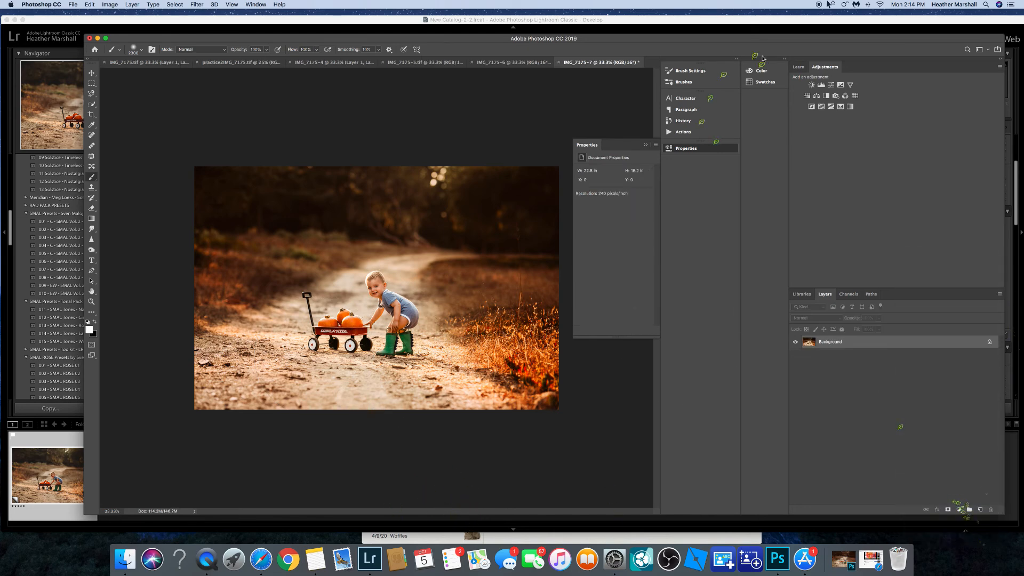
Add a Brightness/Contrast adjustment with contrast about 18 and paint it in on an inverted mask over the wagon and boots with a size-400 brush.
{"action": "left_click", "coordinate": [811, 85]}
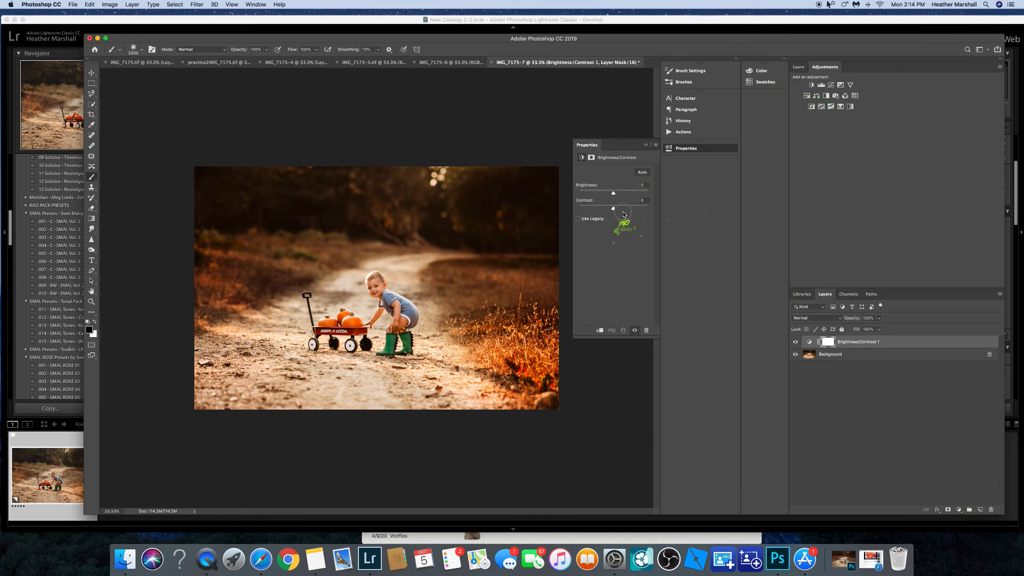
{"action": "left_click_drag", "start_coordinate": [613, 208], "coordinate": [620, 212]}
{"action": "key", "text": "bracketleft"}
{"action": "key", "text": "bracketleft"}
{"action": "key", "text": "bracketleft"}
{"action": "key", "text": "bracketleft"}
{"action": "key", "text": "bracketleft"}
{"action": "key", "text": "bracketleft"}
{"action": "key", "text": "bracketleft"}
{"action": "key", "text": "bracketleft"}
{"action": "key", "text": "bracketleft"}
{"action": "key", "text": "bracketleft"}
{"action": "key", "text": "bracketleft"}
{"action": "key", "text": "bracketleft"}
{"action": "key", "text": "bracketleft"}
{"action": "key", "text": "bracketleft"}
{"action": "key", "text": "x"}
{"action": "mouse_move", "coordinate": [390, 349]}
{"action": "left_mouse_down"}
{"action": "mouse_move", "coordinate": [386, 335]}
{"action": "mouse_move", "coordinate": [401, 347]}
{"action": "mouse_move", "coordinate": [411, 339]}
{"action": "mouse_move", "coordinate": [390, 352]}
{"action": "left_mouse_up"}
Merge the visible layers and duplicate the background layer.
{"action": "left_click", "coordinate": [1000, 294]}
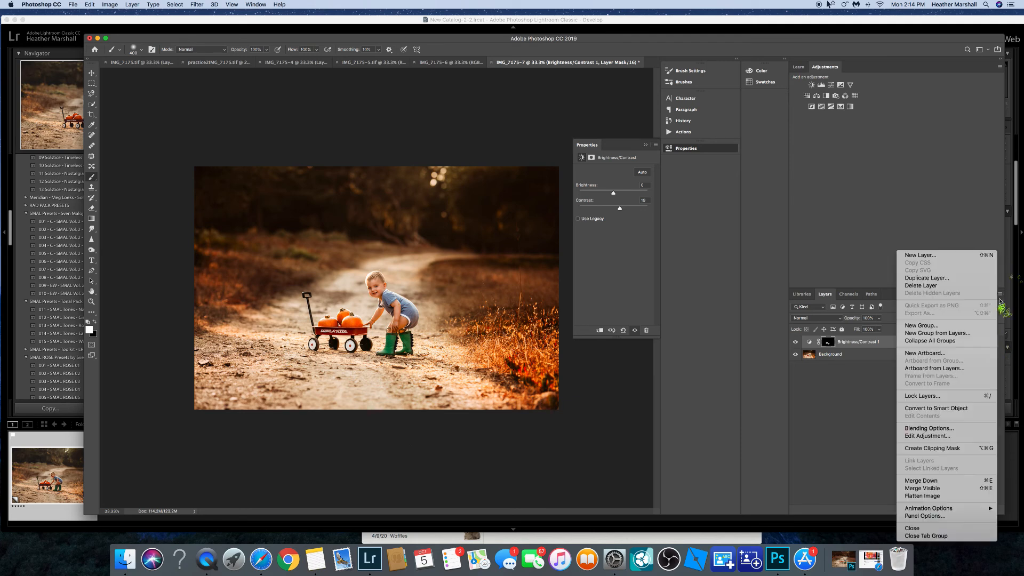
{"action": "left_click", "coordinate": [915, 489]}
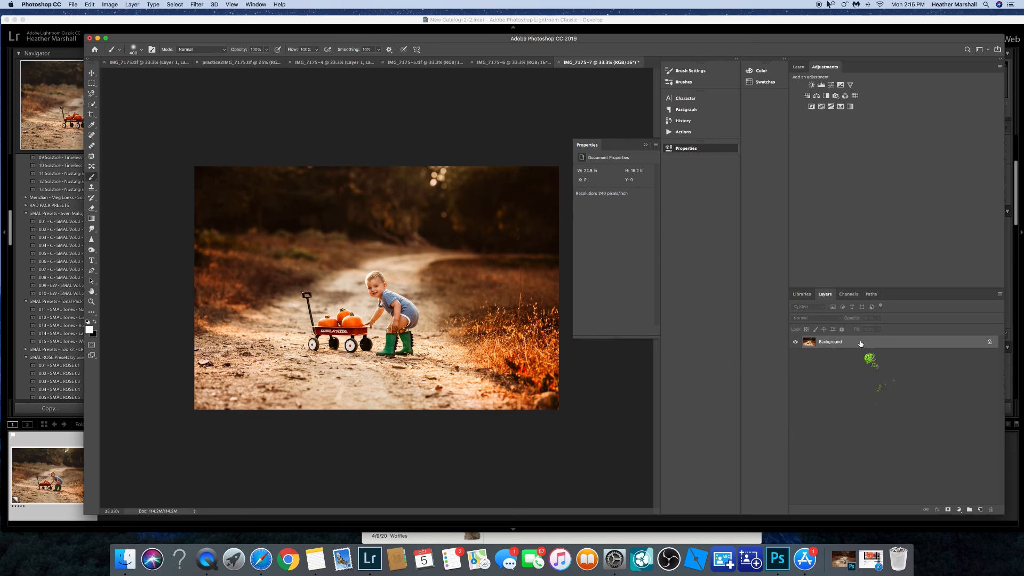
{"action": "key", "text": "super+j"}
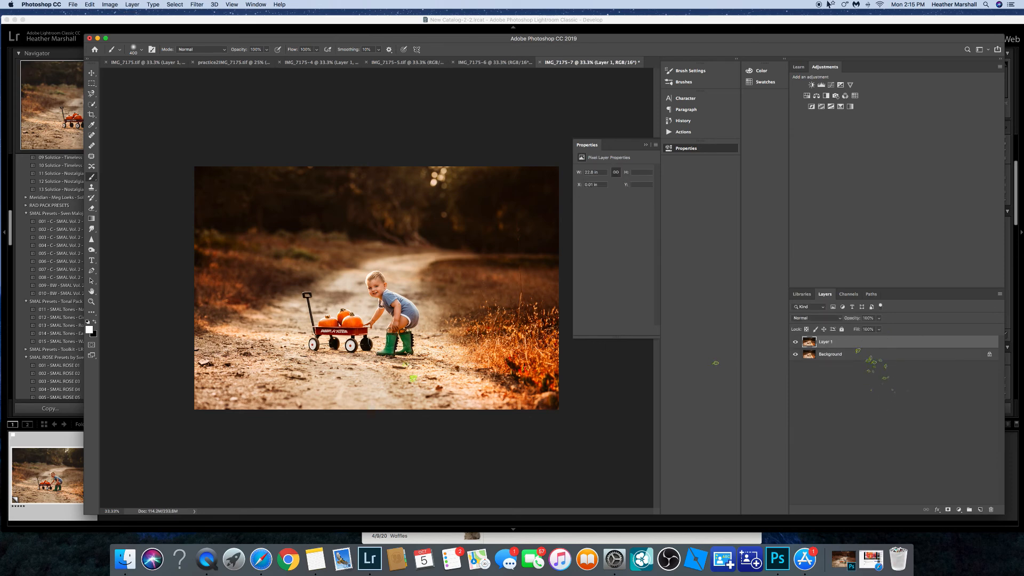
Choose the Spot Healing Brush and examine the child, wagon and path for blemishes at close and full view.
{"action": "left_click", "coordinate": [92, 136]}
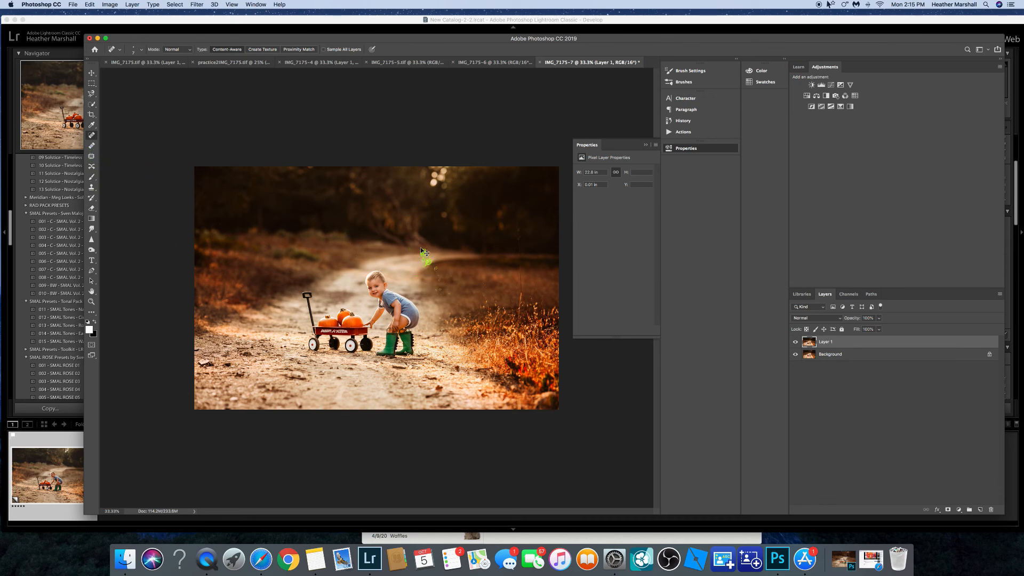
{"action": "scroll", "coordinate": [421, 247], "scroll_direction": "up", "scroll_amount": 5}
{"action": "scroll", "coordinate": [420, 248], "scroll_direction": "down", "scroll_amount": 3}
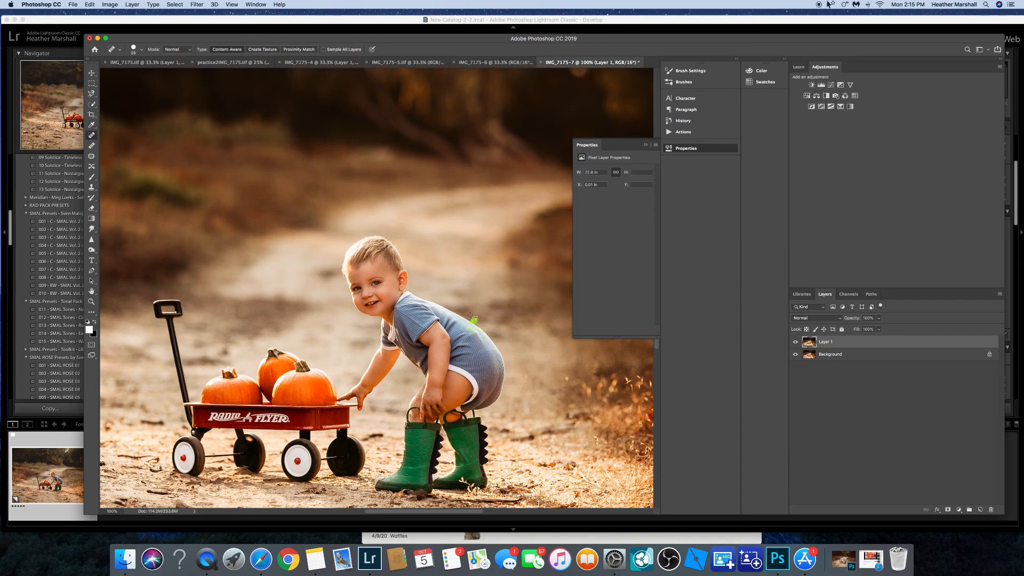
{"action": "key", "text": "super+minus"}
{"action": "key", "text": "super+minus"}
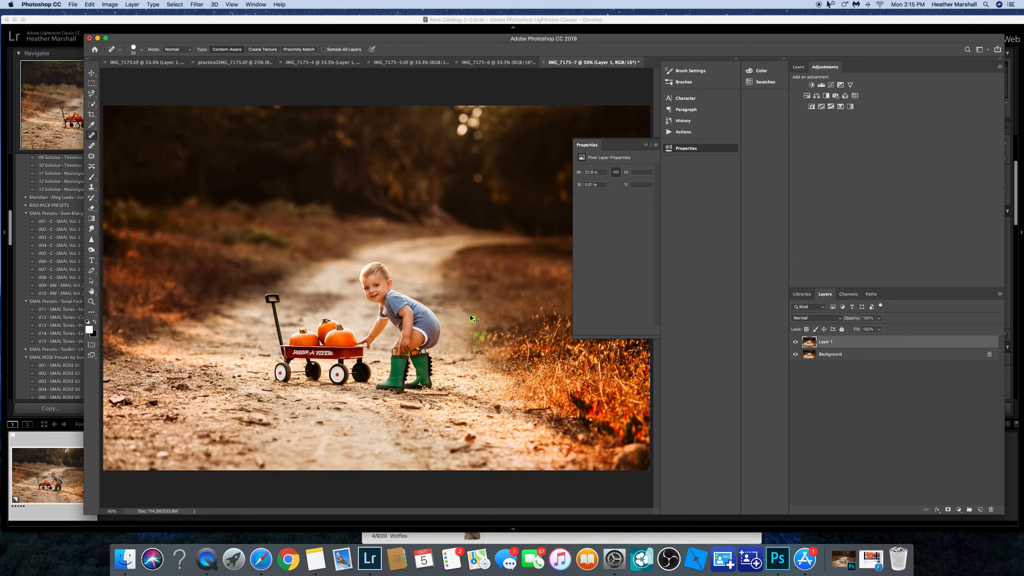
{"action": "key", "text": "super+minus"}
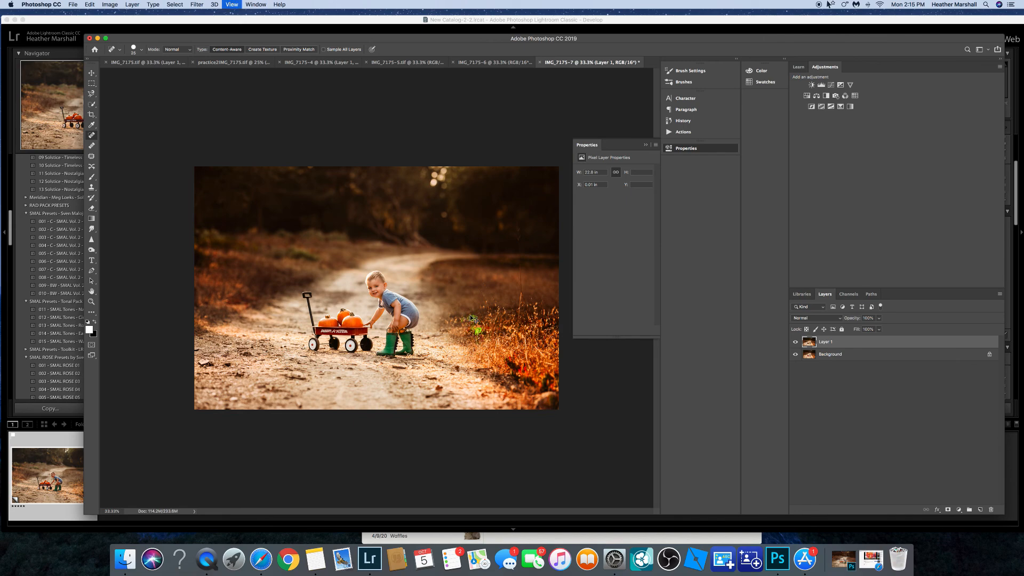
{"action": "key", "text": "super+plus"}
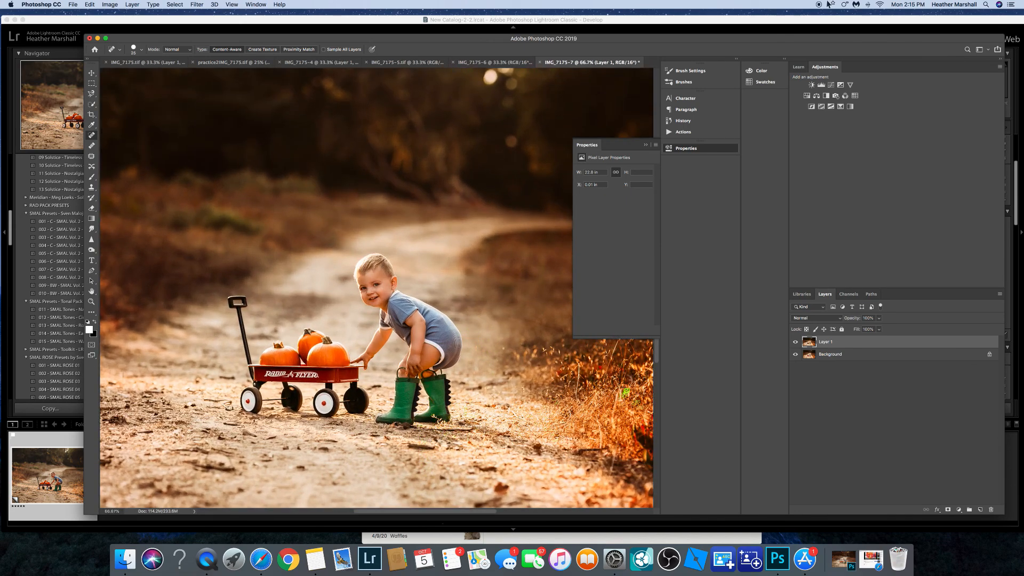
{"action": "key", "text": "super+minus"}
{"action": "key", "text": "super+minus"}
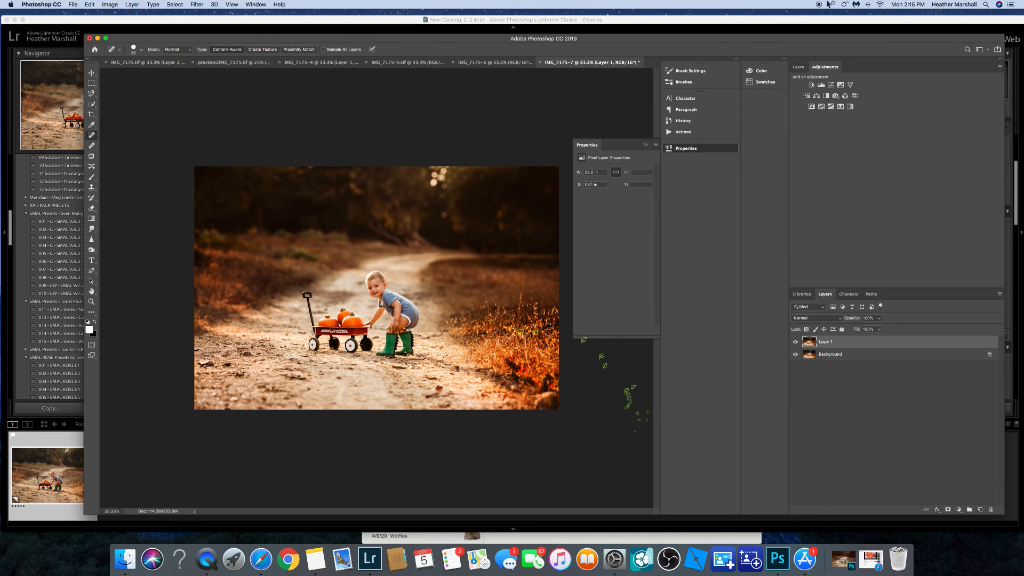
Flatten the image and save it in TIFF format as IMG_7175-7.tif in the october folder.
{"action": "left_click", "coordinate": [999, 293]}
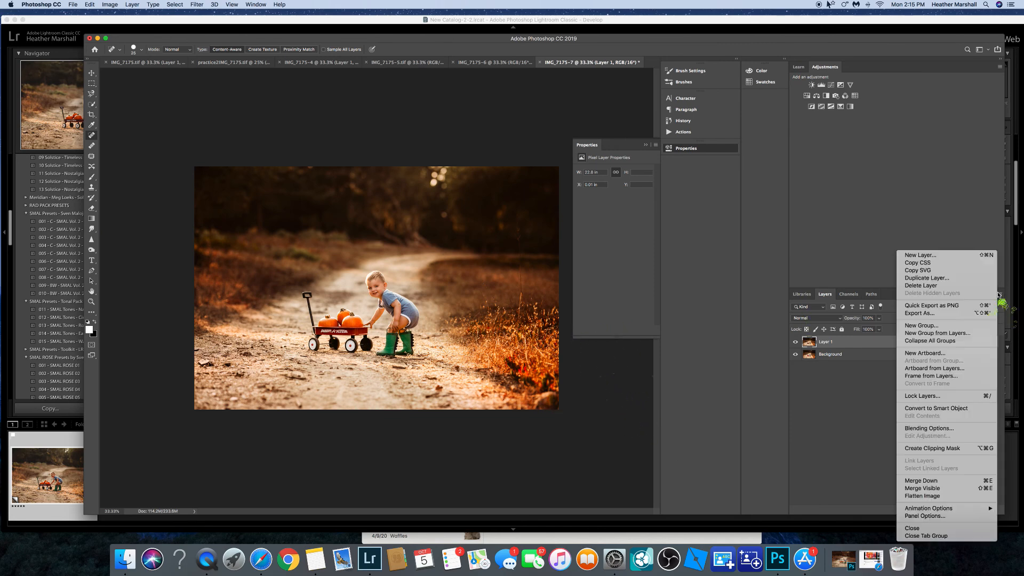
{"action": "left_click", "coordinate": [933, 496]}
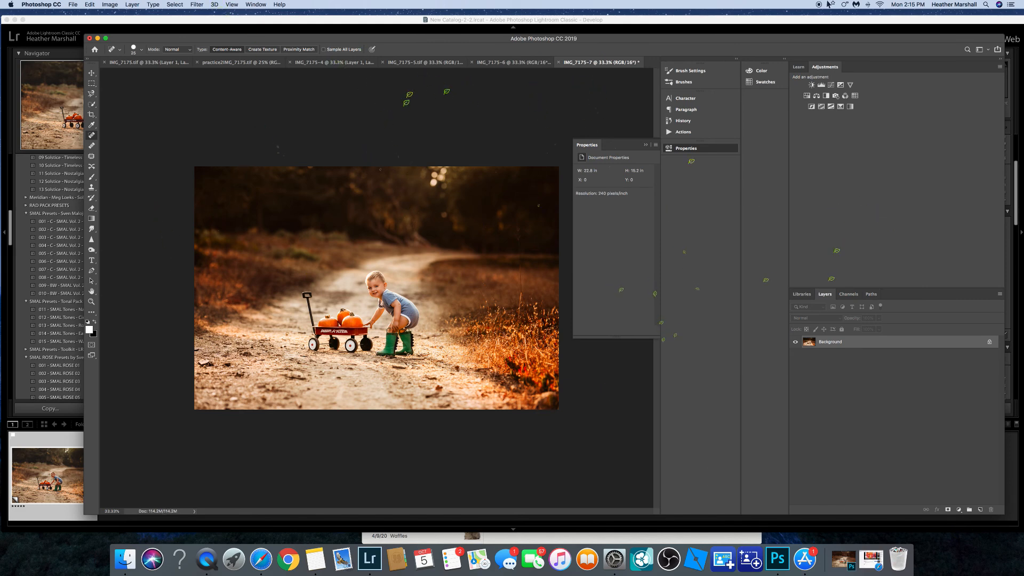
{"action": "left_click", "coordinate": [78, 5]}
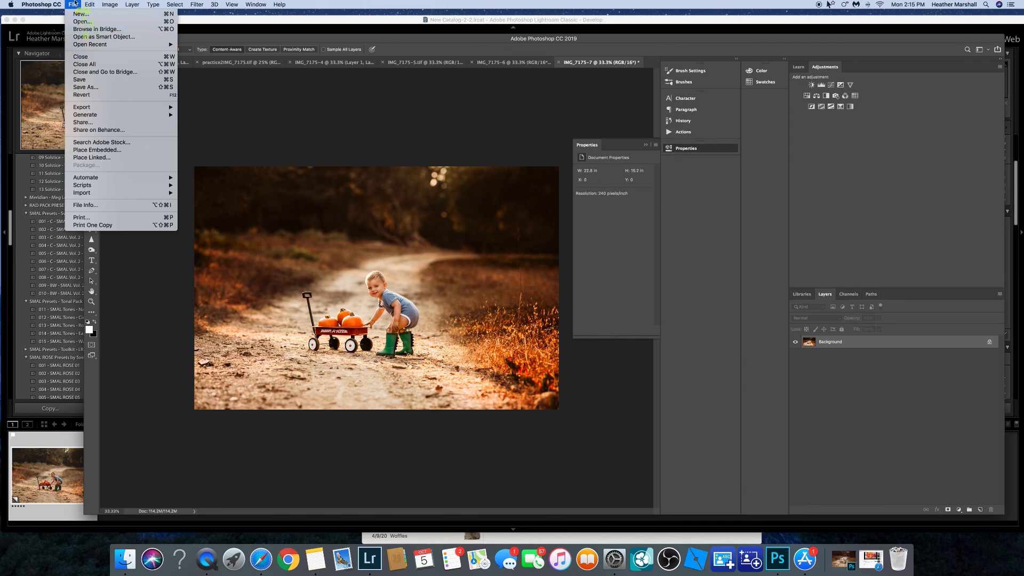
{"action": "left_click", "coordinate": [86, 87]}
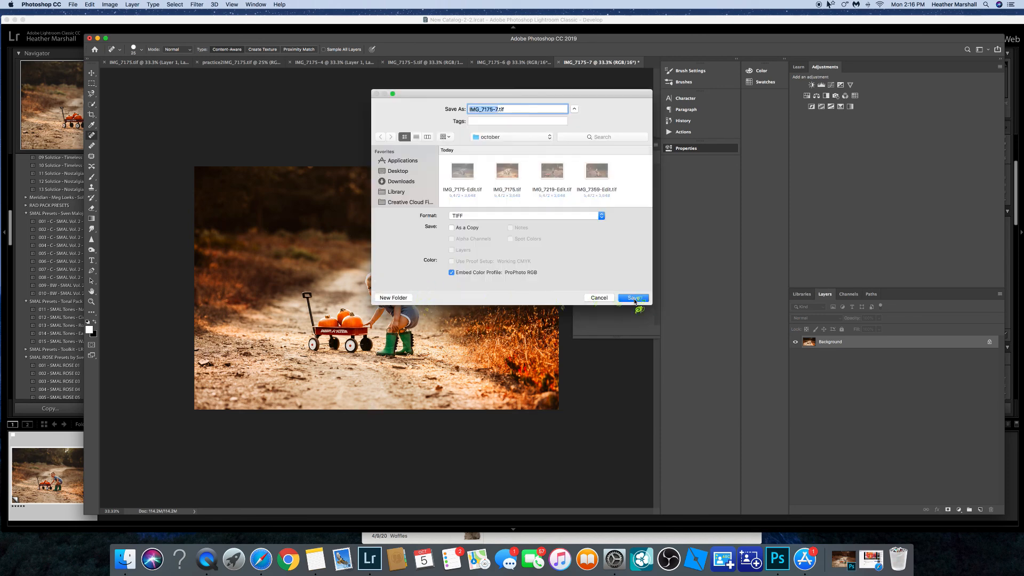
{"action": "left_click", "coordinate": [633, 298]}
{"action": "left_click", "coordinate": [613, 220]}
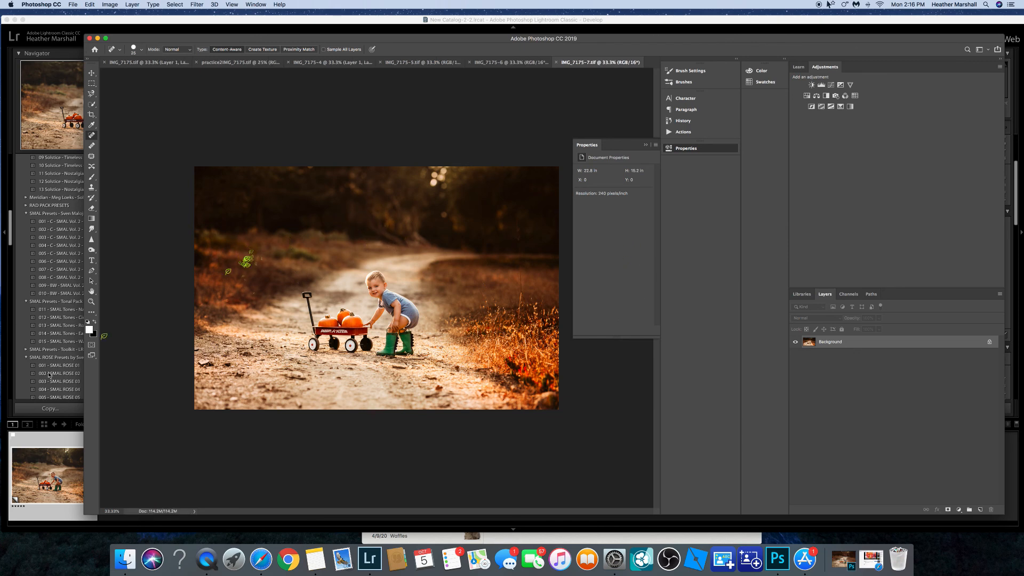
Switch to Lightroom, reset the develop settings of IMG_7175.CR2 Copy 3, and show the edited IMG_7175-7.tif for comparison.
{"action": "left_click", "coordinate": [128, 522]}
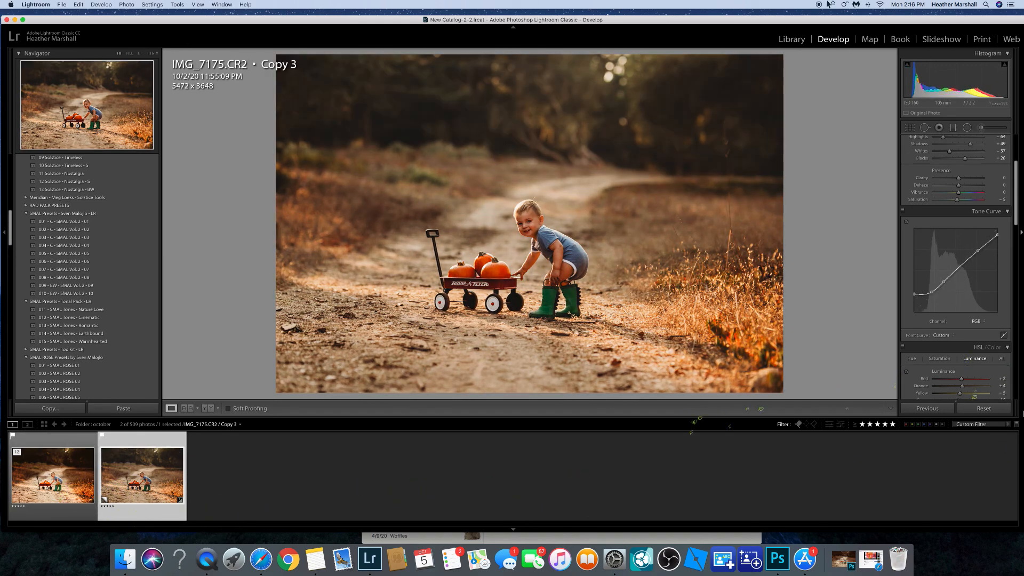
{"action": "left_click", "coordinate": [979, 409]}
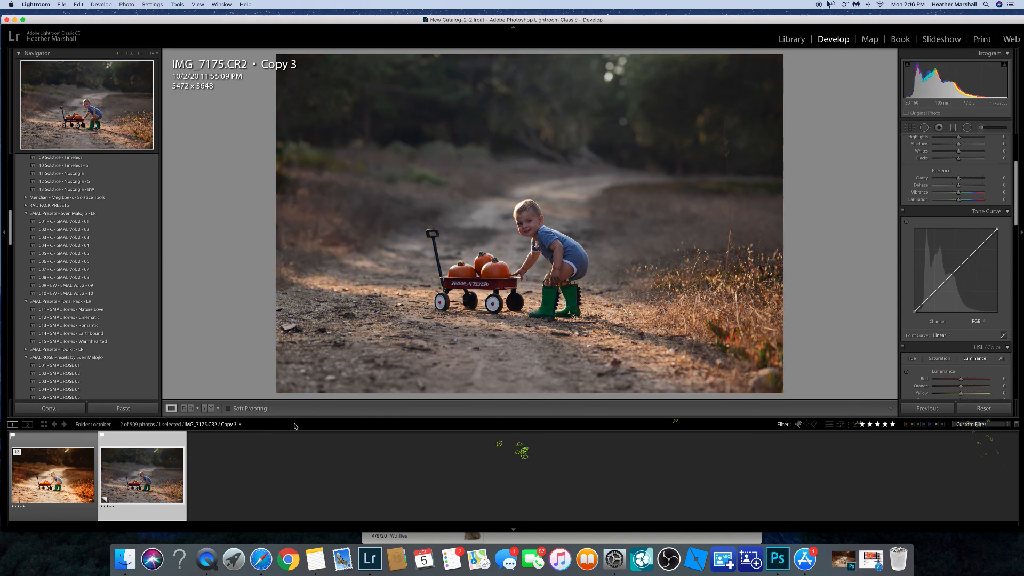
{"action": "left_click", "coordinate": [54, 468]}
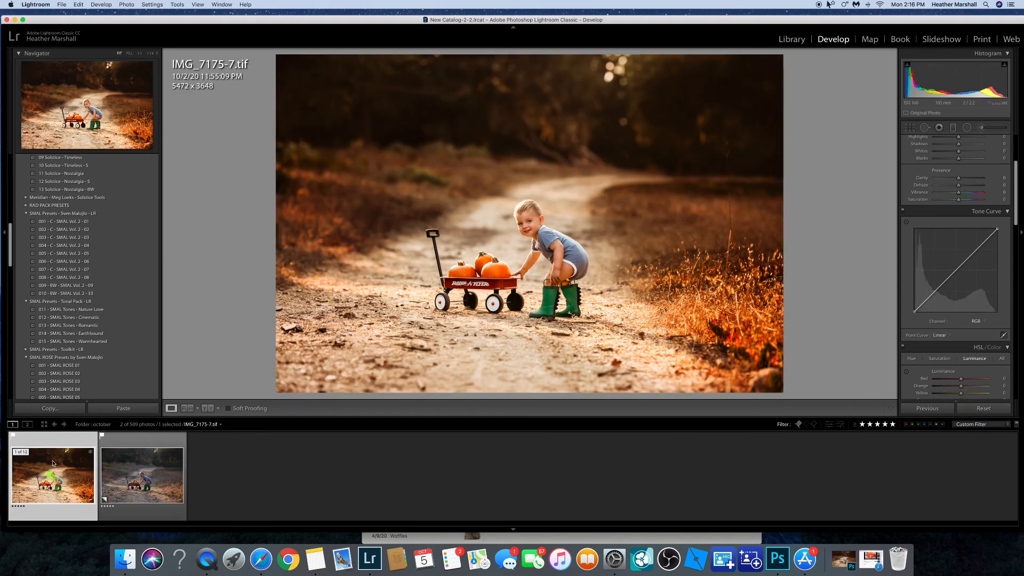